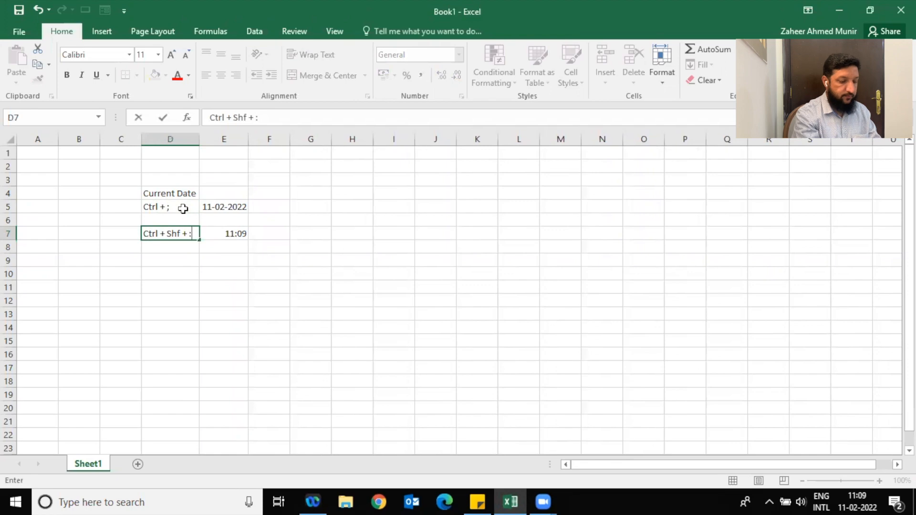
Enter the label "Ctrl + Shf + :" in cell D7, beside the time.
{"action": "type", "text": "+ :"}
{"action": "key", "text": "Return"}
Enter 1/2 as a date in cell G5, keeping the automatic date format.
{"action": "key", "text": "Up"}
{"action": "key", "text": "Right"}
{"action": "key", "text": "Right"}
{"action": "key", "text": "Left"}
{"action": "key", "text": "Up"}
{"action": "key", "text": "Up"}
{"action": "key", "text": "Right"}
{"action": "key", "text": "Right"}
{"action": "key", "text": "Right"}
{"action": "key", "text": "Left"}
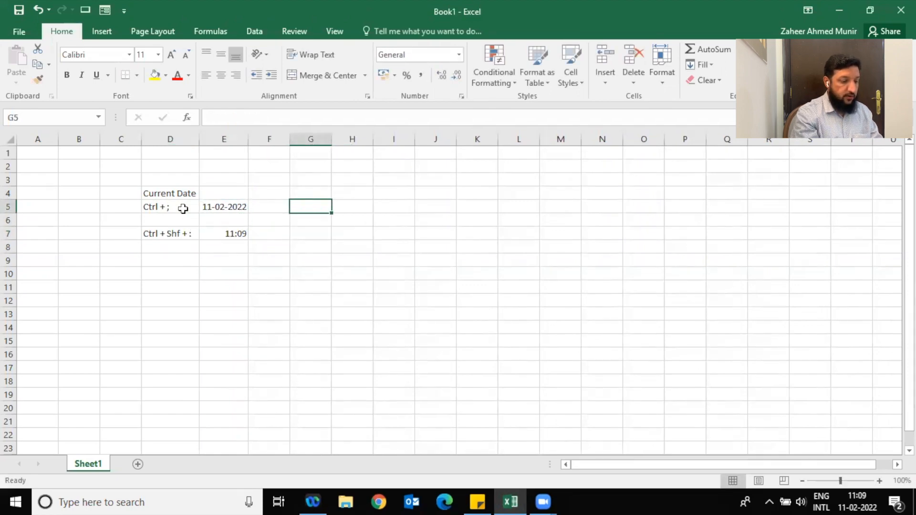
{"action": "type", "text": "1/2"}
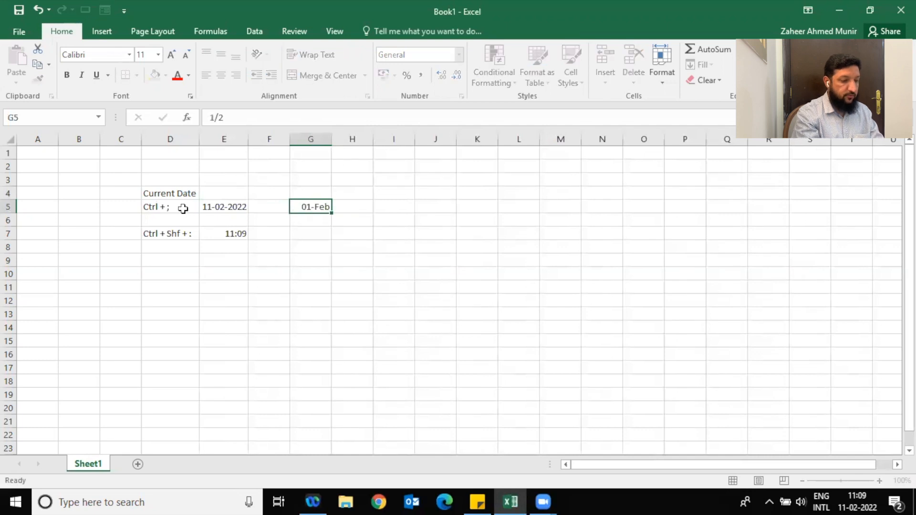
{"action": "key", "text": "Return"}
{"action": "key", "text": "Up"}
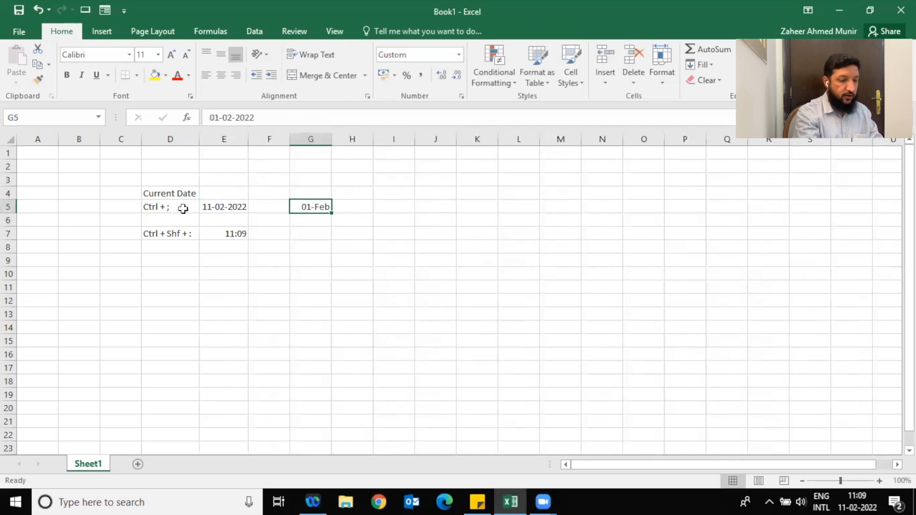
Enter 1/2 in cell G6, replace it with the current date, and clear the cell again.
{"action": "key", "text": "Down"}
{"action": "type", "text": "1/"}
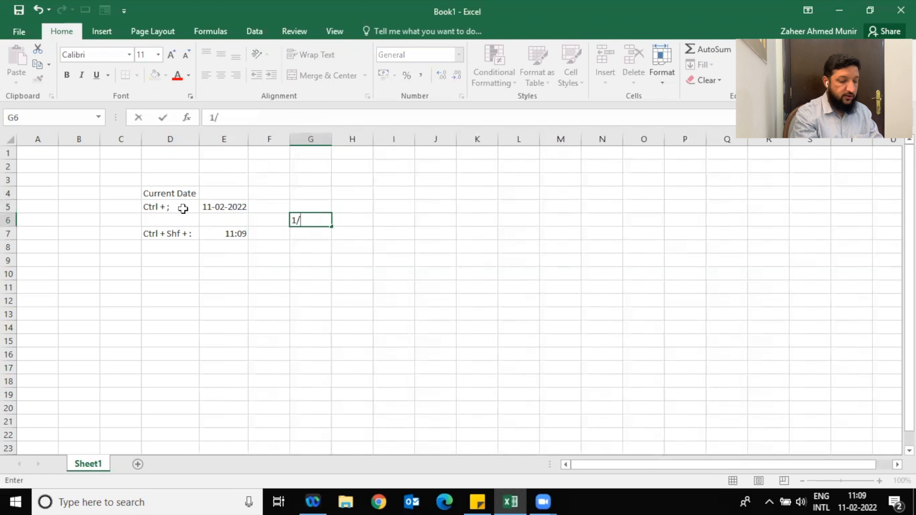
{"action": "key", "text": "Return"}
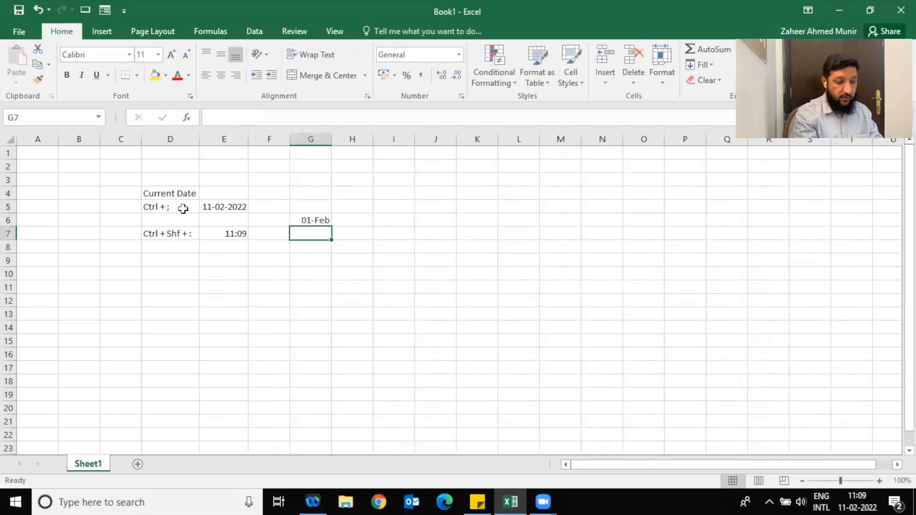
{"action": "key", "text": "Up"}
{"action": "key", "text": "ctrl+semicolon"}
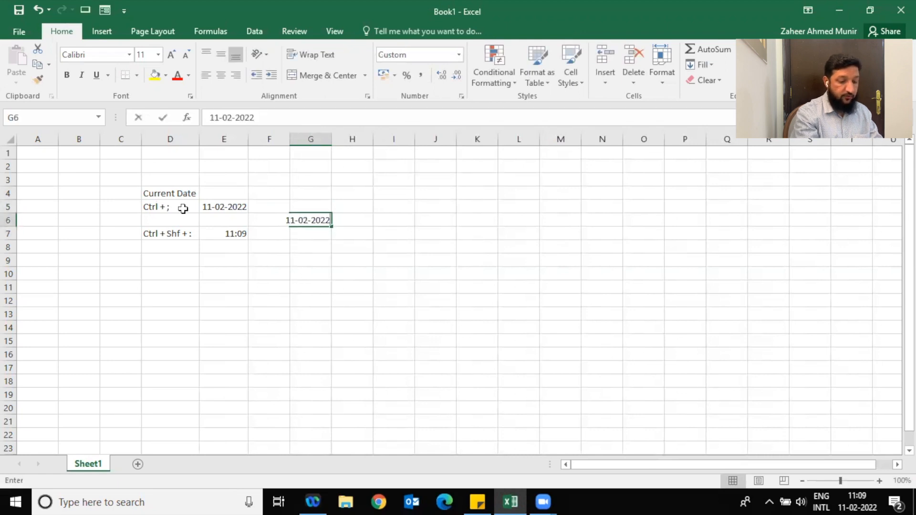
{"action": "key", "text": "Return"}
{"action": "key", "text": "Up"}
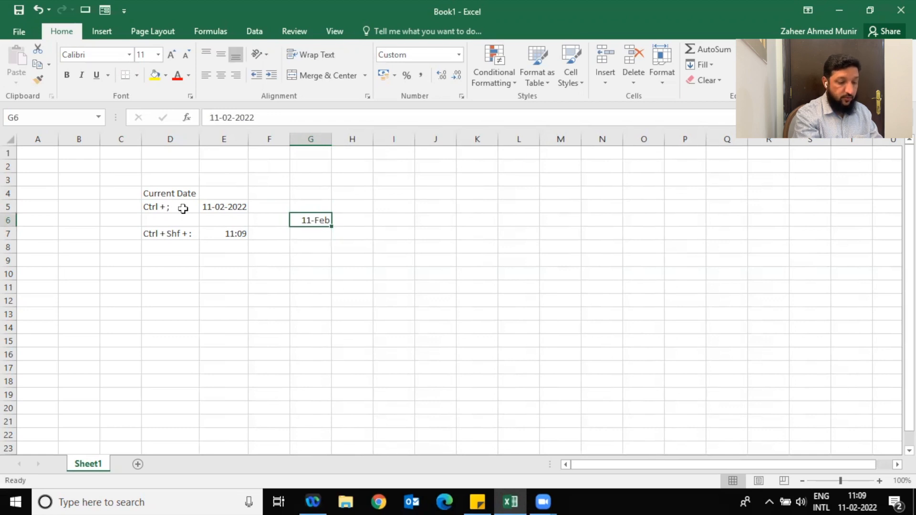
{"action": "key", "text": "Delete"}
Insert the current date as a fixed value in cell H5.
{"action": "key", "text": "Up"}
{"action": "key", "text": "Right"}
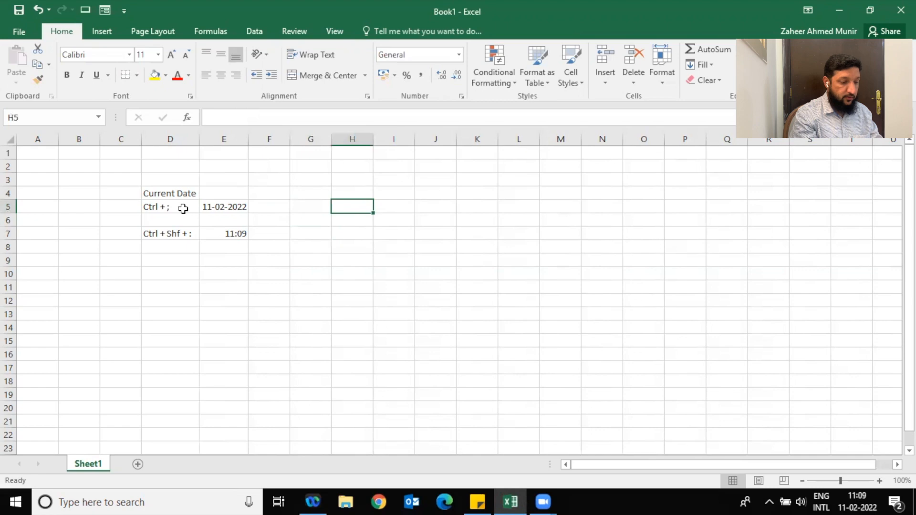
{"action": "key", "text": "ctrl+semicolon"}
{"action": "key", "text": "Return"}
{"action": "key", "text": "Up"}
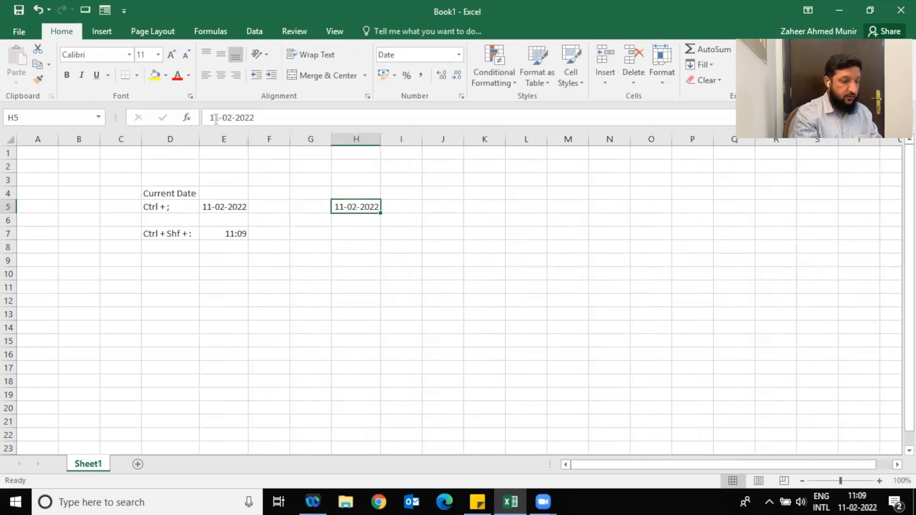
Change the date in cell H5 to 01-02-2022 and format the cell as Long Date.
{"action": "left_click", "coordinate": [214, 118]}
{"action": "key", "text": "BackSpace"}
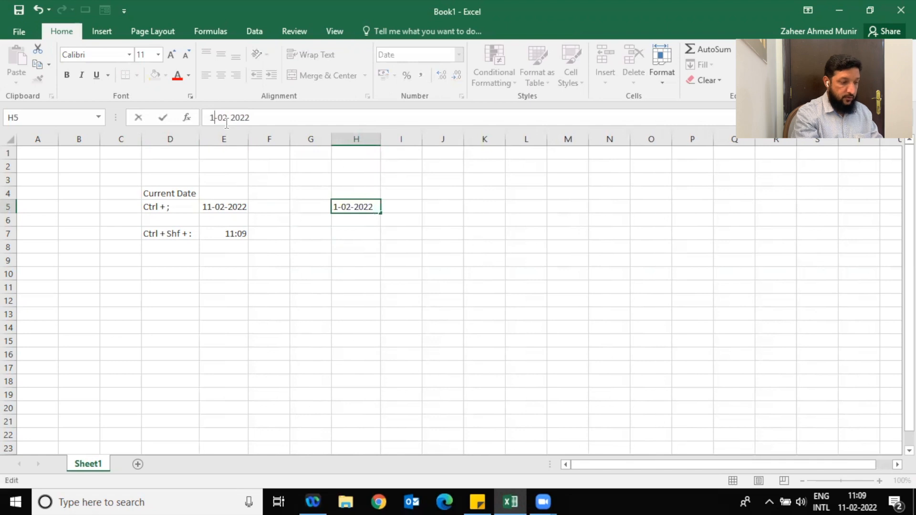
{"action": "type", "text": "0"}
{"action": "key", "text": "Return"}
{"action": "key", "text": "Up"}
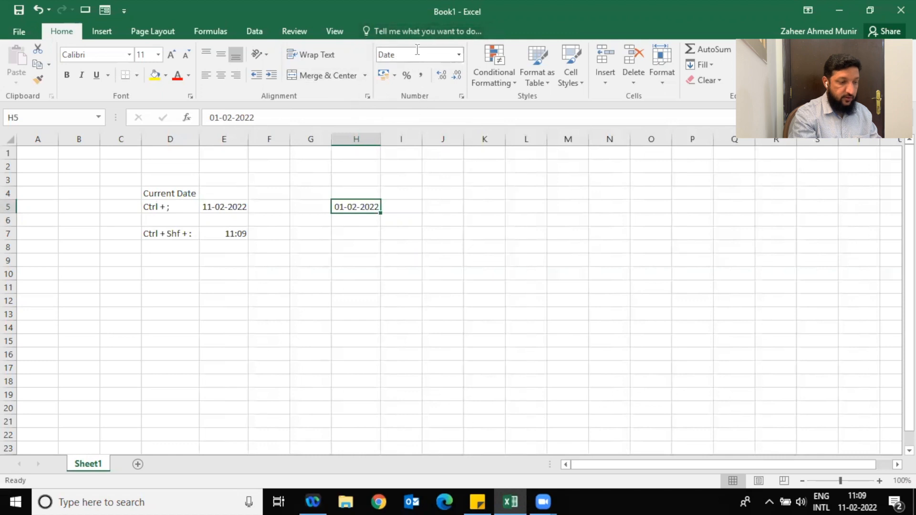
{"action": "left_click", "coordinate": [459, 56]}
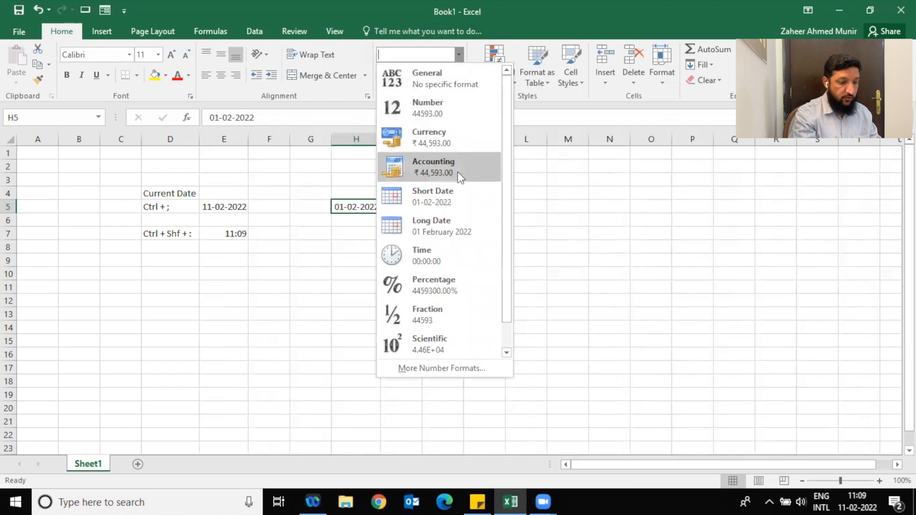
{"action": "left_click", "coordinate": [451, 229]}
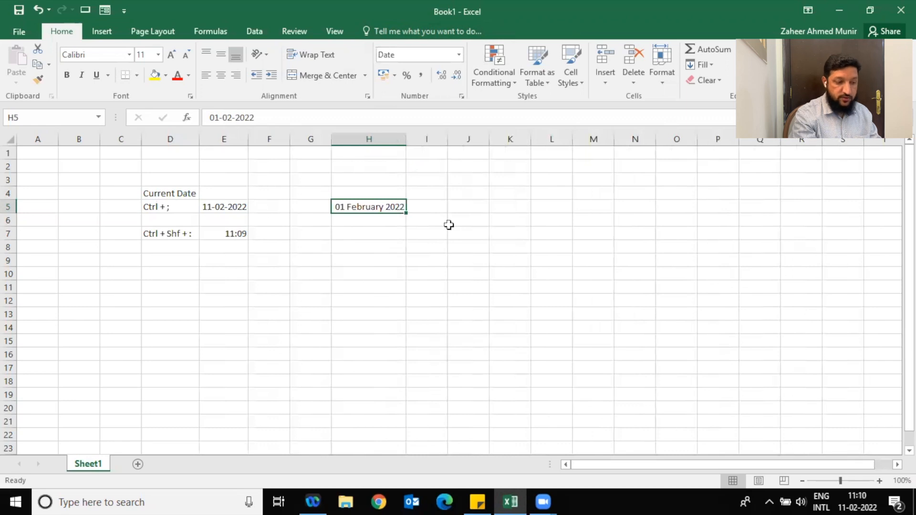
Insert the current date as a fixed value in cell J5.
{"action": "key", "text": "Right"}
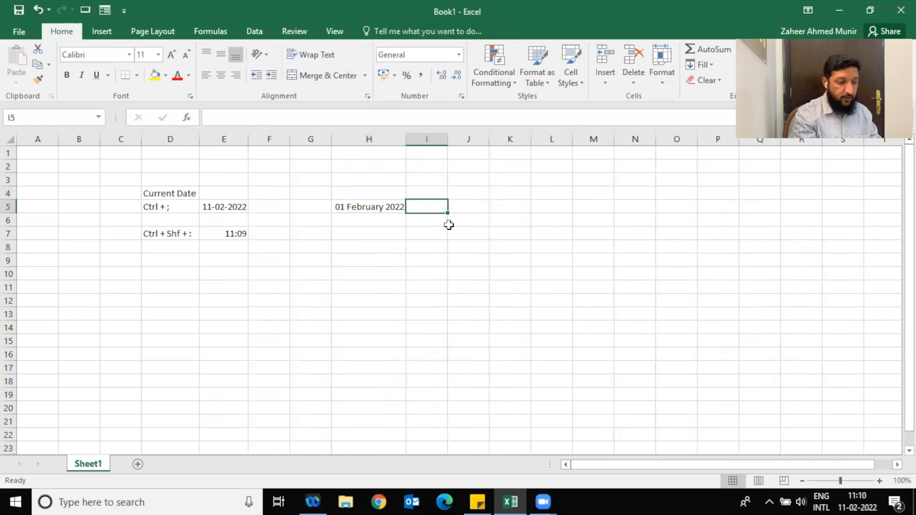
{"action": "key", "text": "Left"}
{"action": "key", "text": "Right"}
{"action": "key", "text": "Right"}
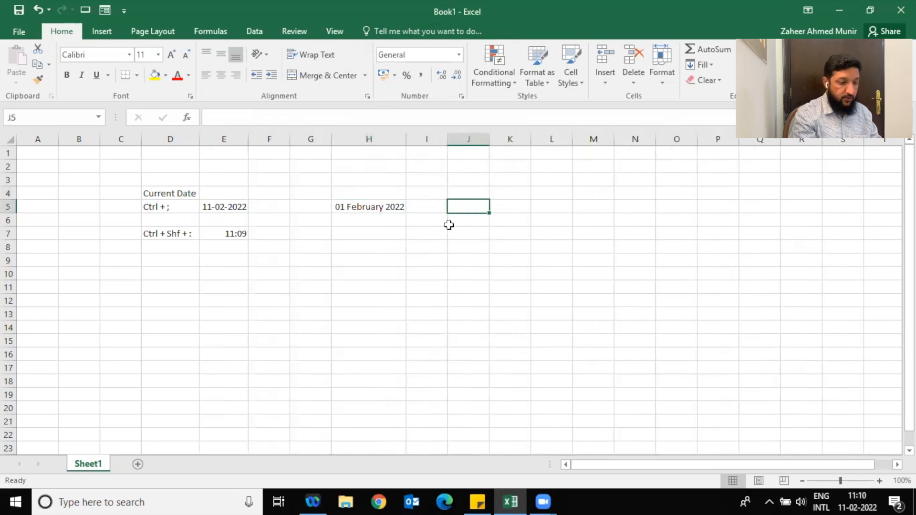
{"action": "key", "text": "ctrl+semicolon"}
{"action": "key", "text": "ctrl+Return"}
Apply the custom number format "dd-mm-yyyy ddd" to cell J5 so the date includes the abbreviated weekday.
{"action": "left_click", "coordinate": [461, 97]}
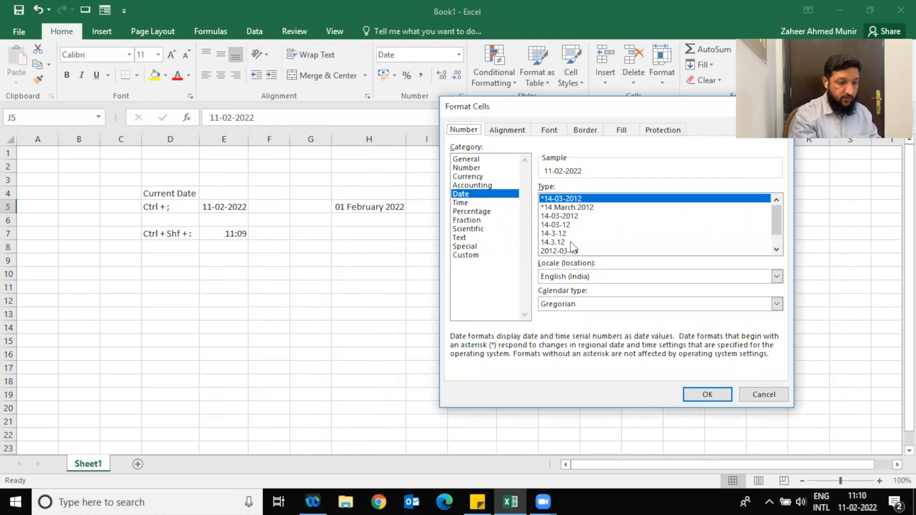
{"action": "left_click", "coordinate": [463, 256]}
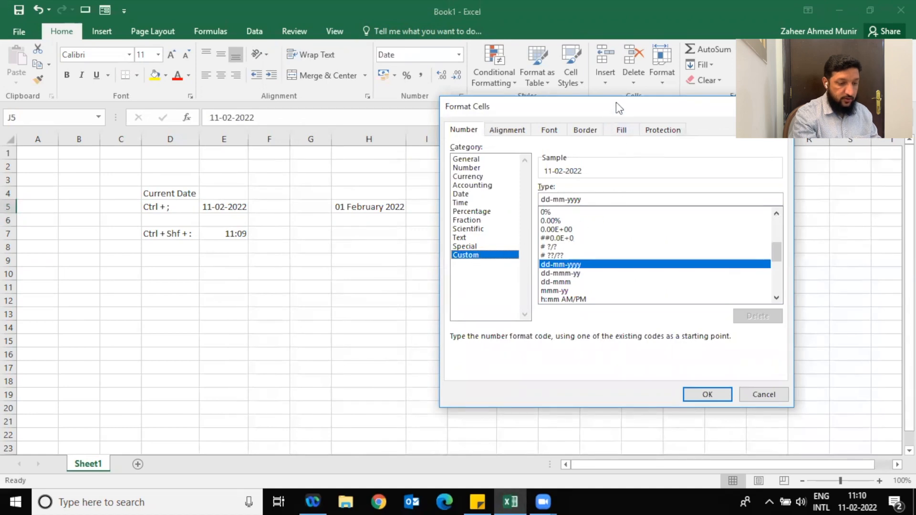
{"action": "left_click_drag", "start_coordinate": [616, 102], "coordinate": [683, 98]}
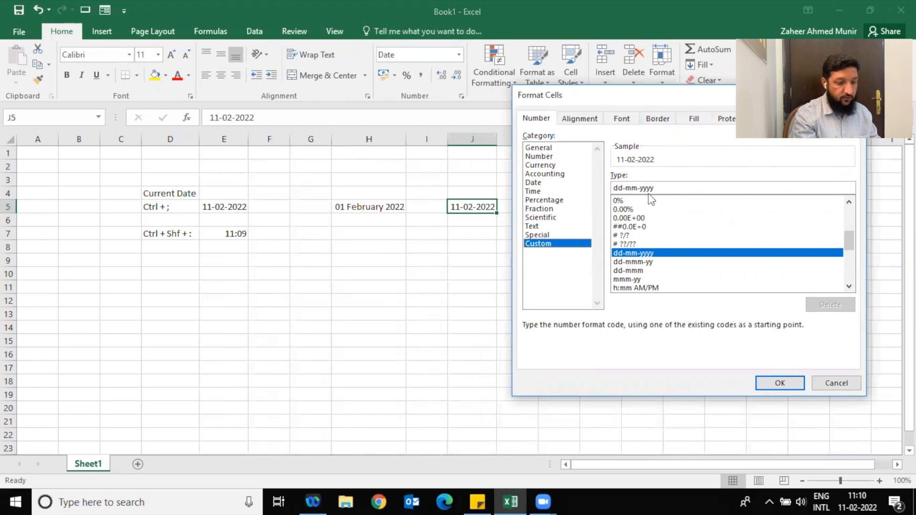
{"action": "left_click", "coordinate": [662, 187]}
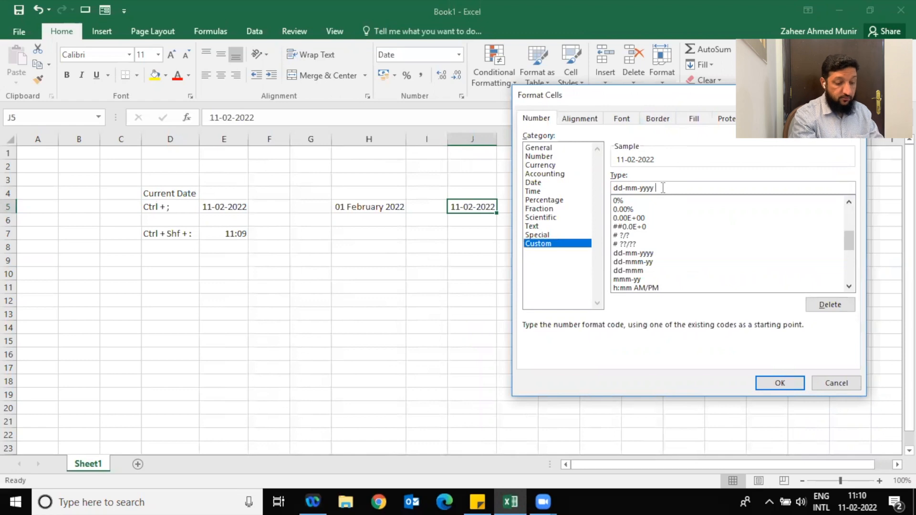
{"action": "type", "text": "ddd"}
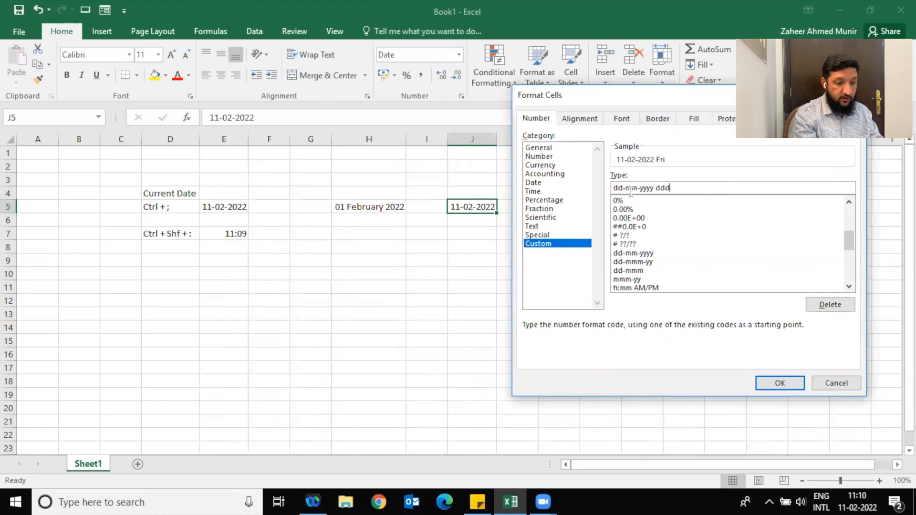
{"action": "type", "text": "d"}
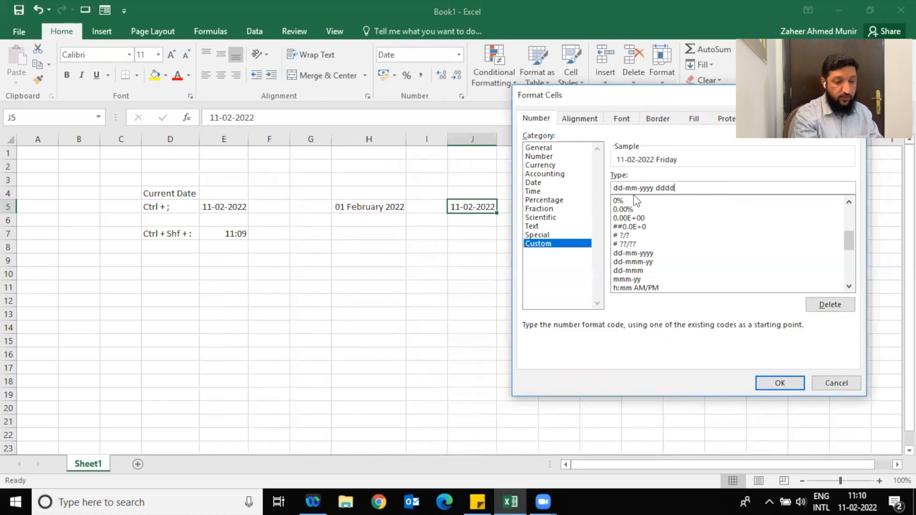
{"action": "key", "text": "BackSpace"}
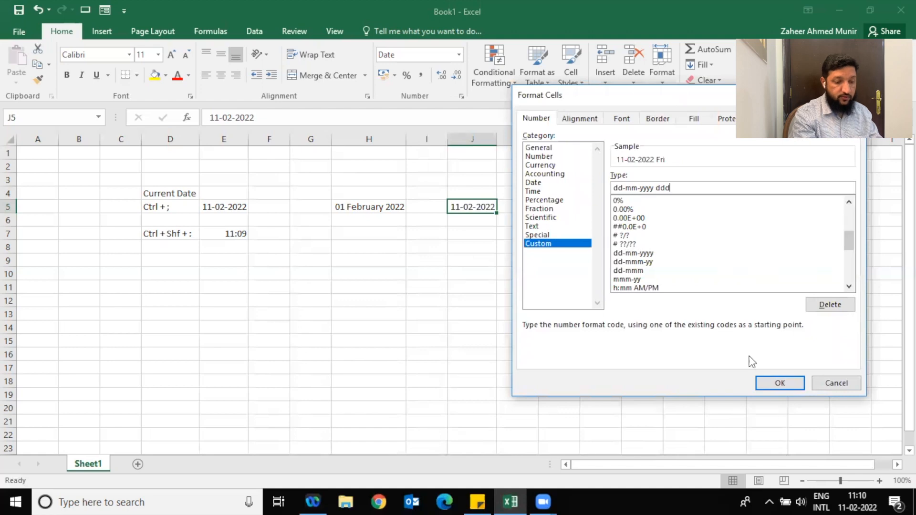
{"action": "left_click", "coordinate": [761, 381]}
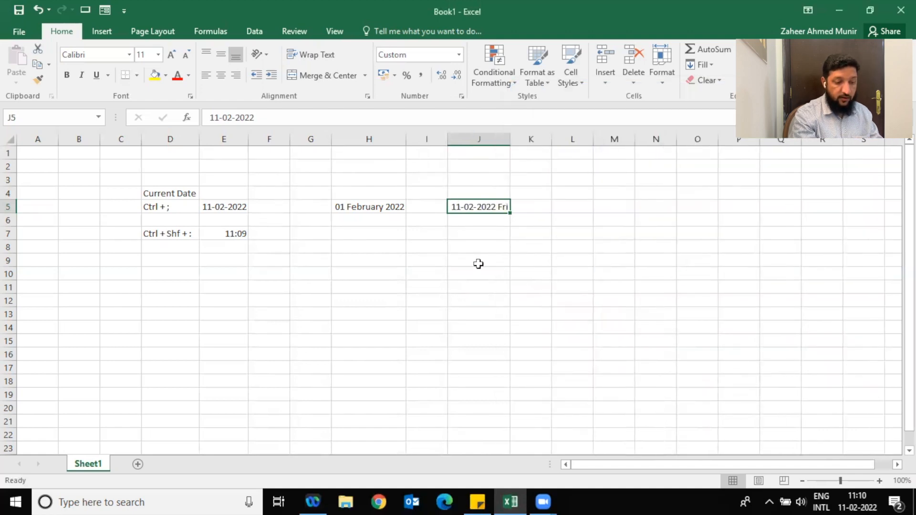
Change the custom number format of cell J5 to "dd-mmm-yy ddd".
{"action": "left_click", "coordinate": [462, 96]}
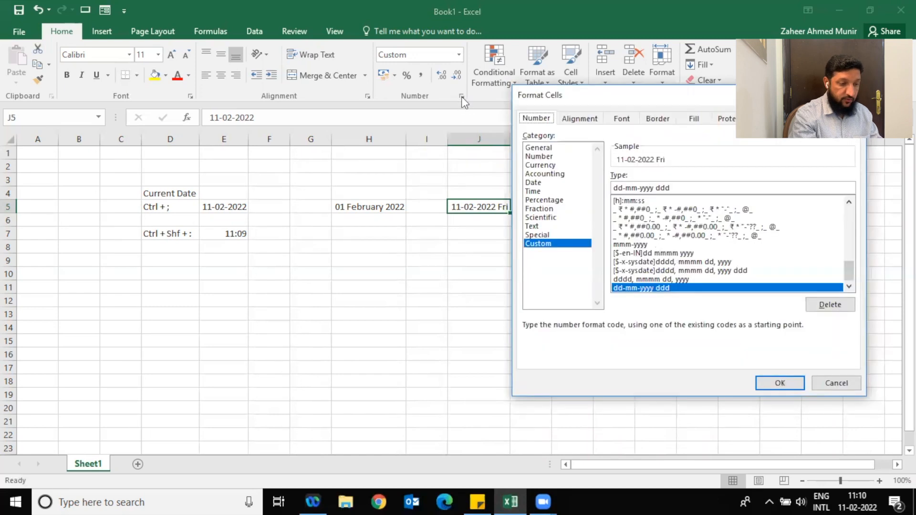
{"action": "left_click", "coordinate": [623, 188]}
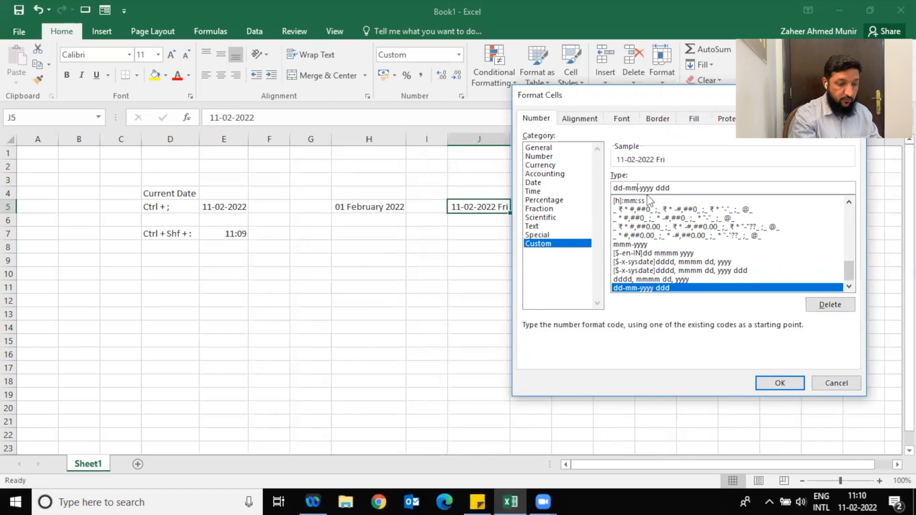
{"action": "type", "text": "m"}
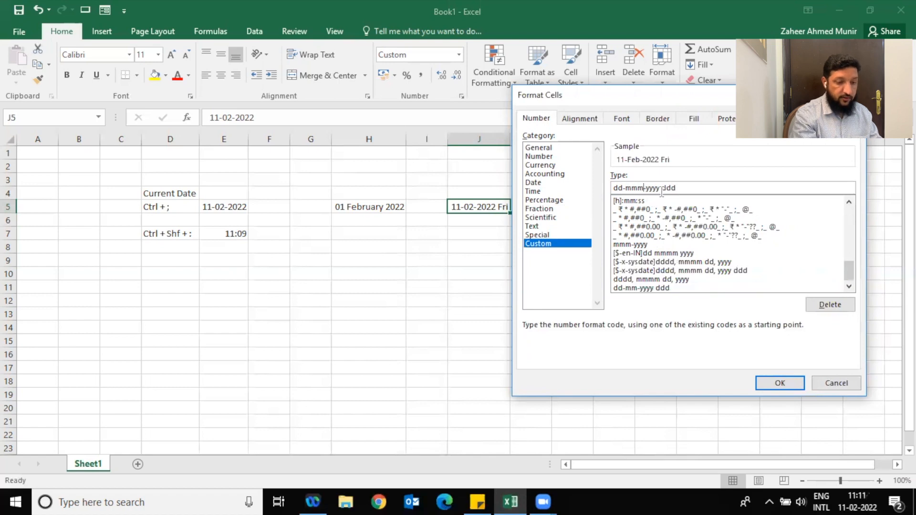
{"action": "left_click", "coordinate": [659, 188]}
{"action": "key", "text": "BackSpace"}
{"action": "key", "text": "BackSpace"}
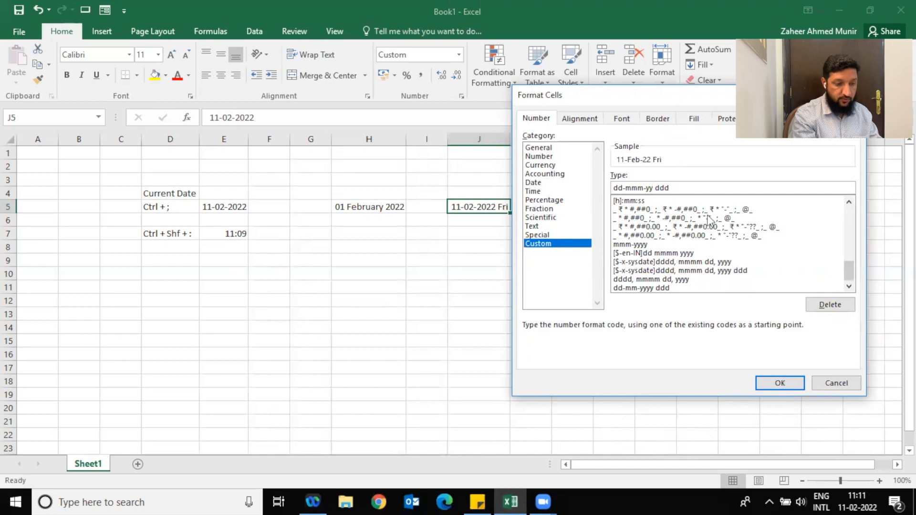
{"action": "left_click", "coordinate": [771, 384]}
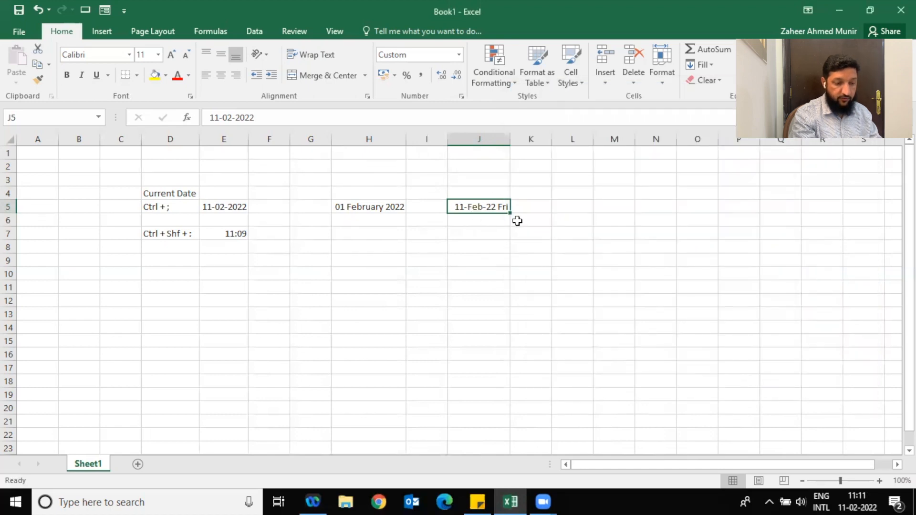
Fill the date series from J5 down to J18 and autofit the width of column J.
{"action": "left_click_drag", "start_coordinate": [513, 215], "coordinate": [514, 388]}
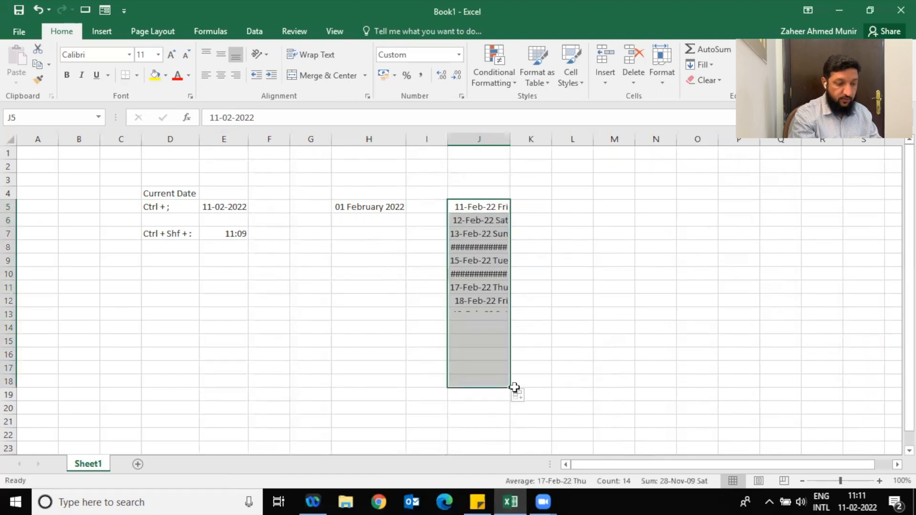
{"action": "double_click", "coordinate": [510, 141]}
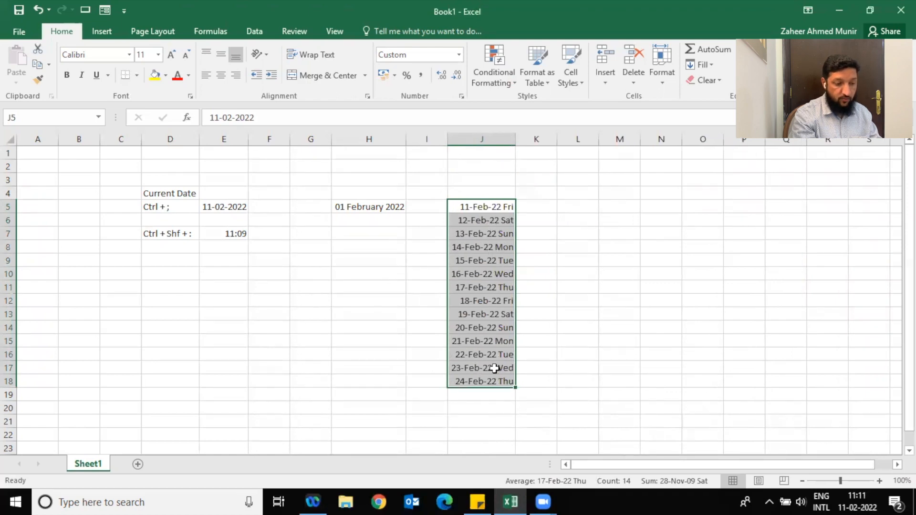
Insert the current date as a fixed value in cell K5.
{"action": "left_click", "coordinate": [531, 208]}
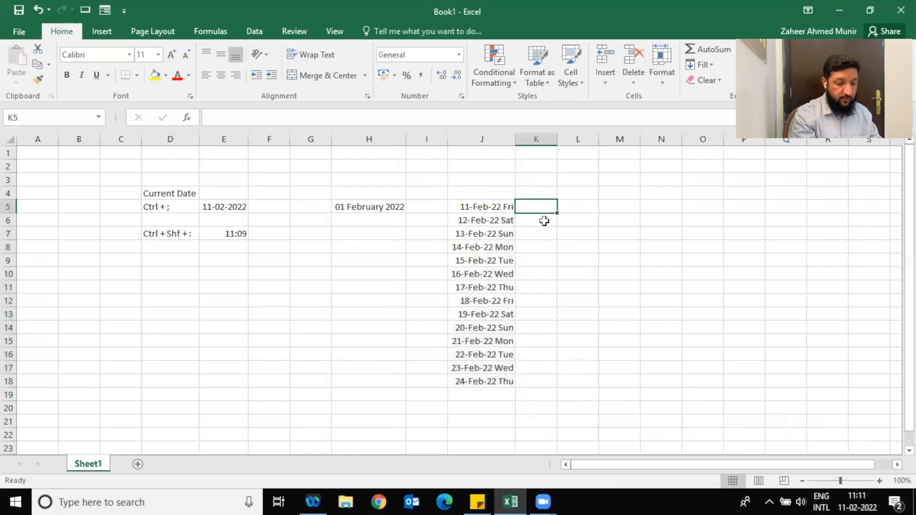
{"action": "key", "text": "ctrl+semicolon"}
{"action": "key", "text": "ctrl+Return"}
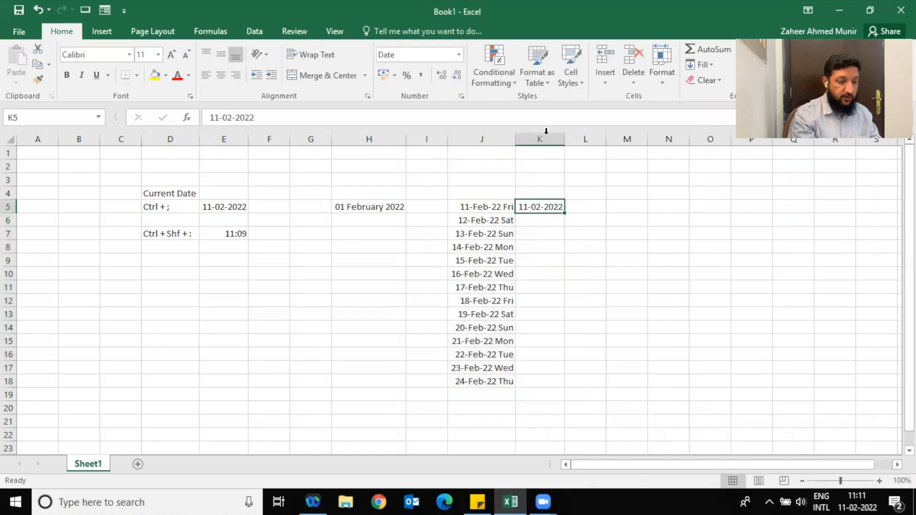
Apply the custom number format "mmm-yy" to cell K5 so it shows only month and year.
{"action": "left_click", "coordinate": [461, 96]}
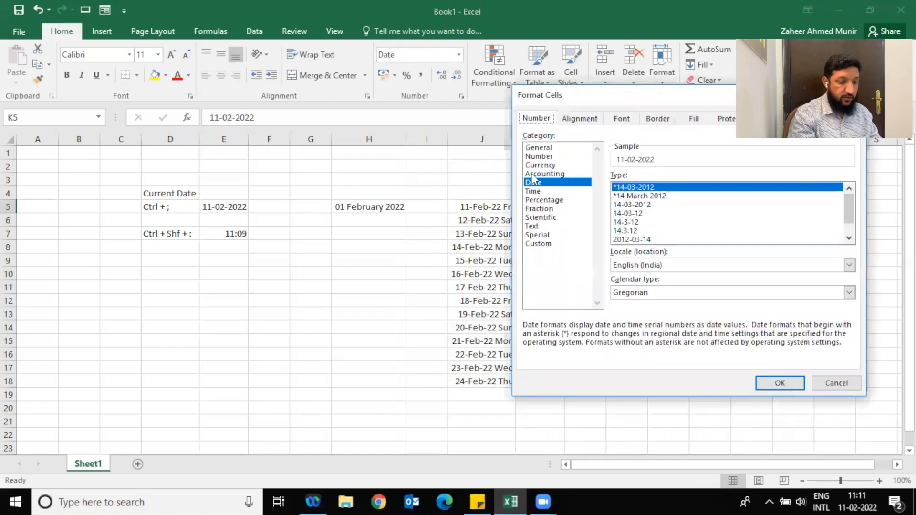
{"action": "left_click", "coordinate": [539, 244]}
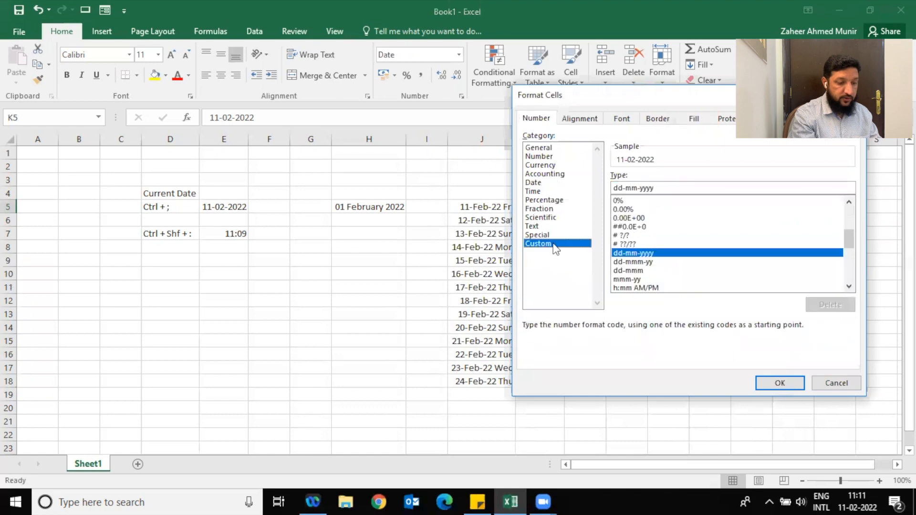
{"action": "left_click", "coordinate": [631, 280]}
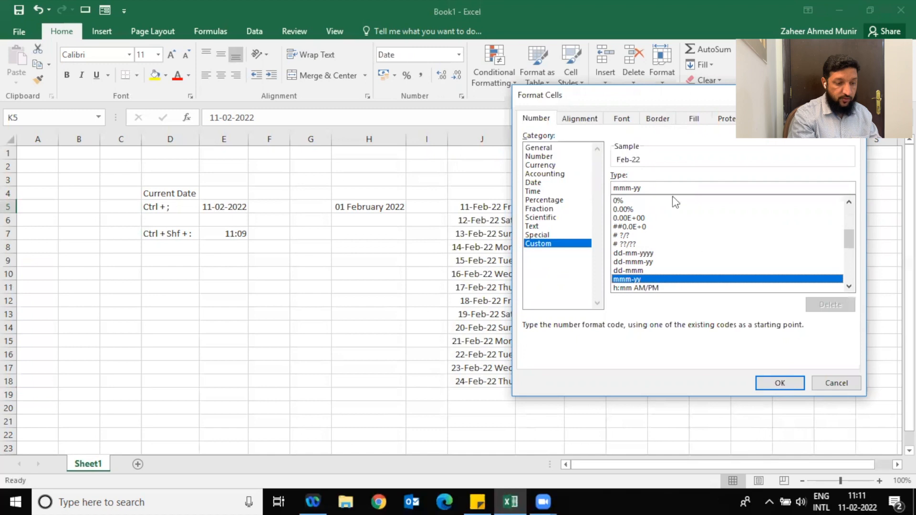
{"action": "left_click", "coordinate": [773, 381]}
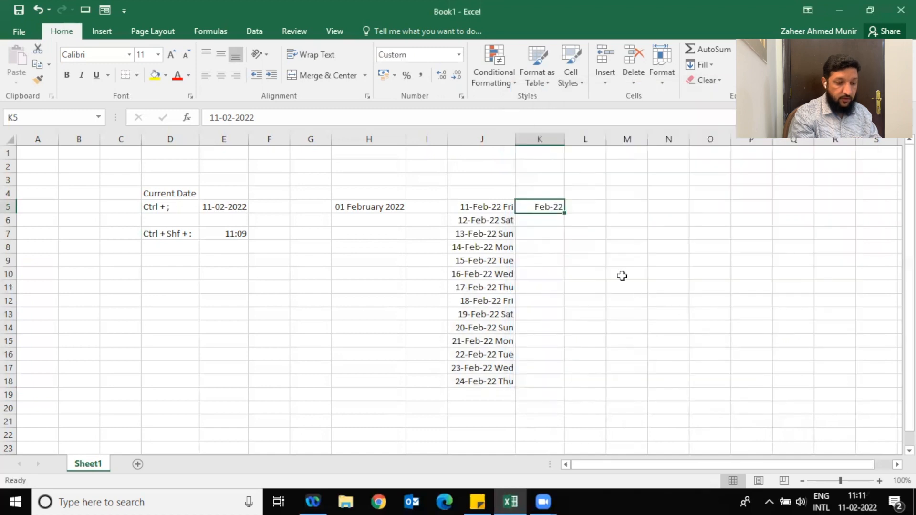
Fill the monthly series from K5 down to K18.
{"action": "left_click_drag", "start_coordinate": [565, 212], "coordinate": [568, 383]}
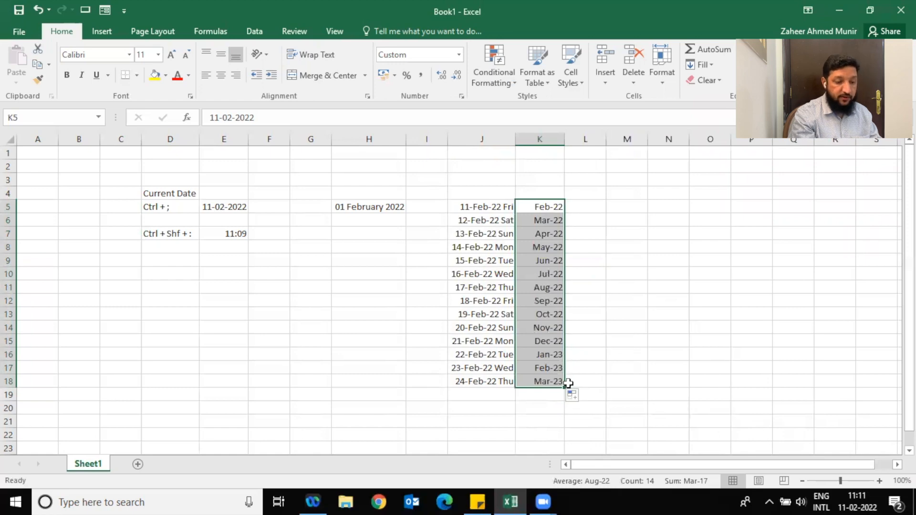
{"action": "left_click", "coordinate": [547, 219]}
{"action": "left_click", "coordinate": [544, 207]}
{"action": "key", "text": "Left"}
{"action": "key", "text": "Right"}
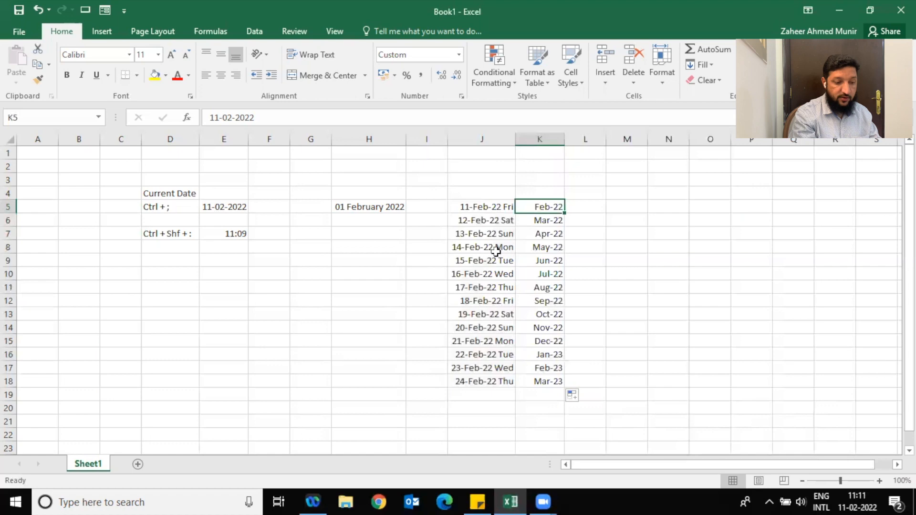
Enter "Jan" in cell L5 and fill the month names down to L18.
{"action": "left_click", "coordinate": [586, 204]}
{"action": "type", "text": "Jan"}
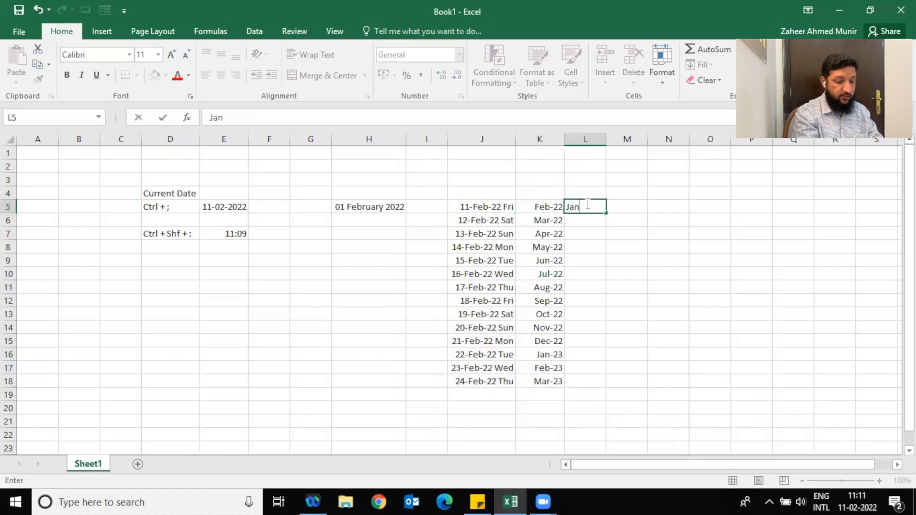
{"action": "key", "text": "Return"}
{"action": "left_click", "coordinate": [586, 204]}
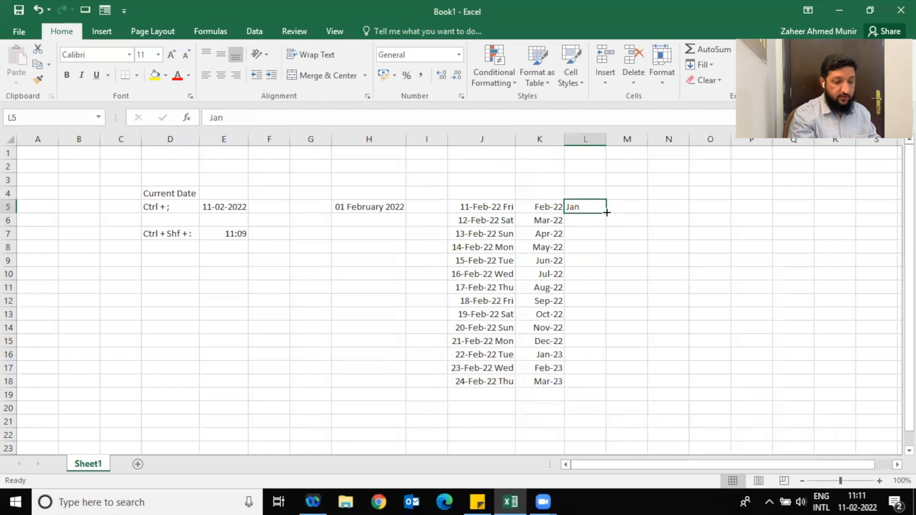
{"action": "left_click_drag", "start_coordinate": [608, 214], "coordinate": [601, 390]}
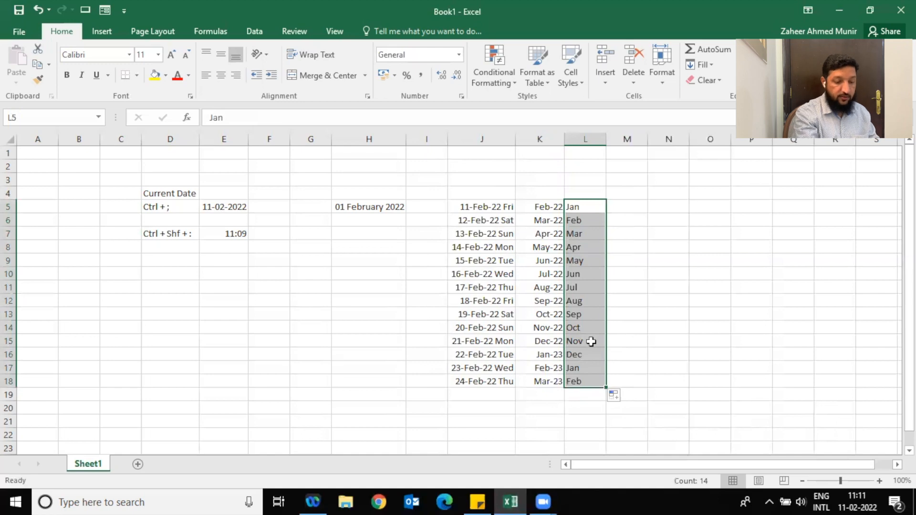
Delete the month names in L5:L18 and undo the deletion.
{"action": "key", "text": "Delete"}
{"action": "key", "text": "Up"}
{"action": "key", "text": "Right"}
{"action": "key", "text": "Down"}
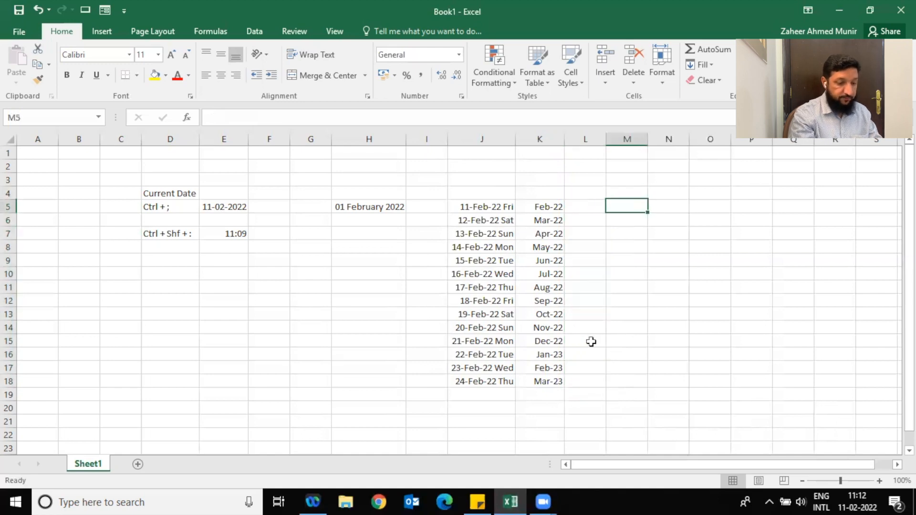
{"action": "key", "text": "ctrl+z"}
{"action": "key", "text": "Right"}
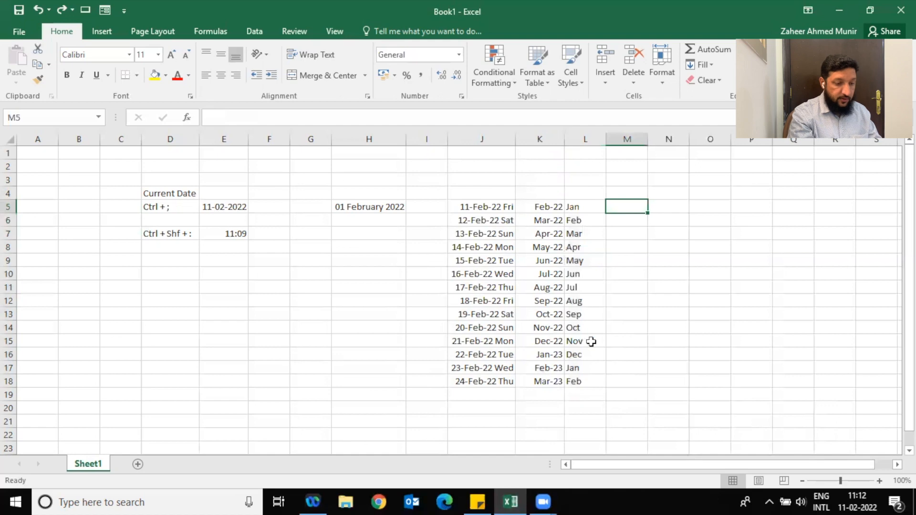
Insert the current date in cell M5 and apply the custom number format "dd-mmm-yy hh:mm: AM/PM".
{"action": "key", "text": "ctrl+semicolon"}
{"action": "key", "text": "Return"}
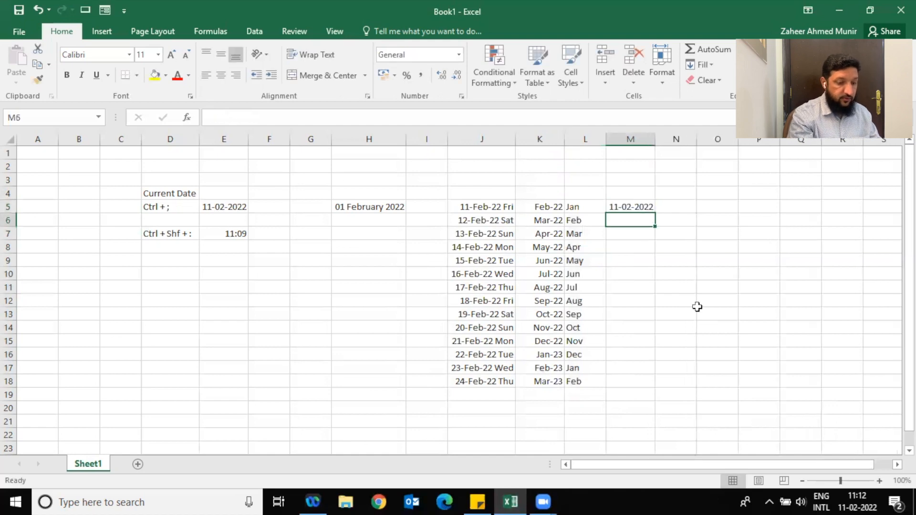
{"action": "left_click", "coordinate": [633, 204]}
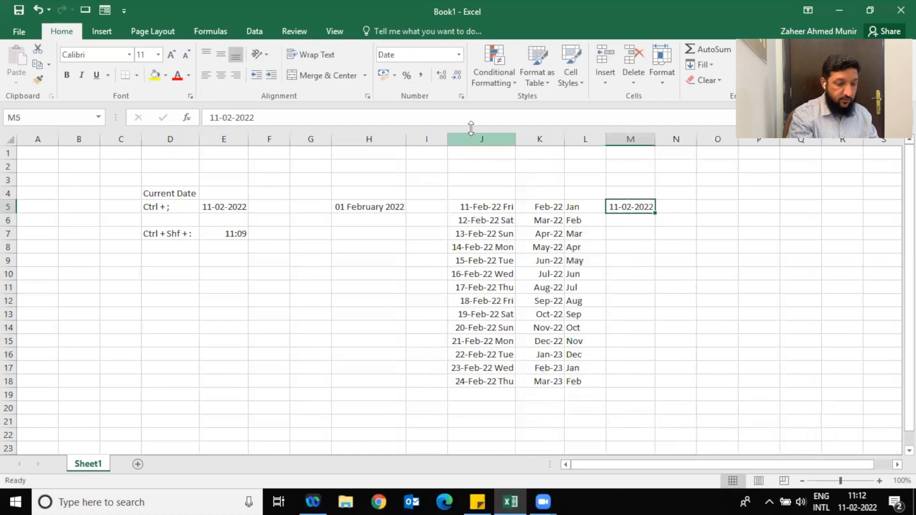
{"action": "left_click", "coordinate": [462, 97]}
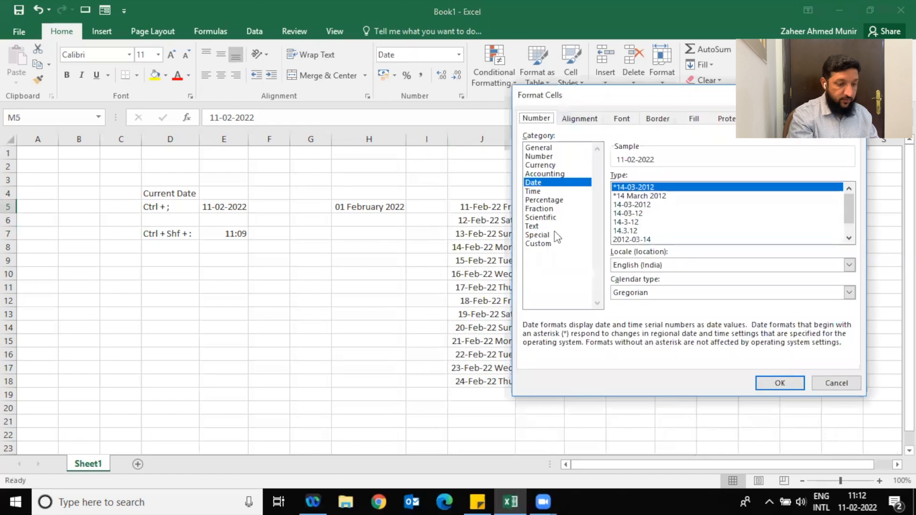
{"action": "left_click", "coordinate": [547, 244]}
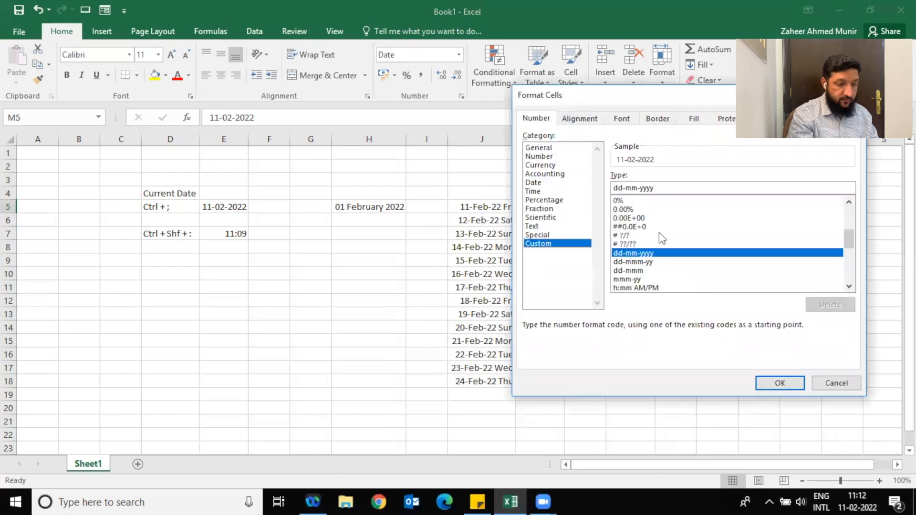
{"action": "left_click_drag", "start_coordinate": [656, 270], "coordinate": [655, 263]}
{"action": "left_click", "coordinate": [672, 189]}
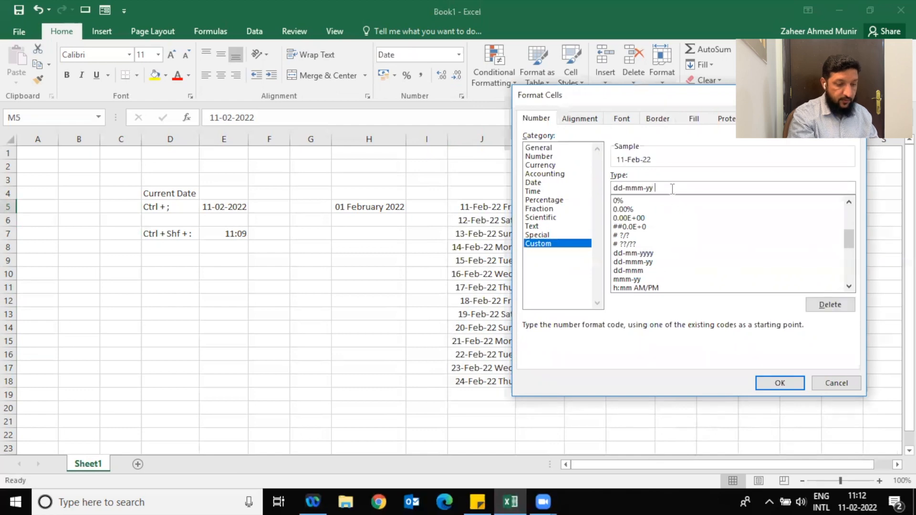
{"action": "type", "text": "hh:mm: A"}
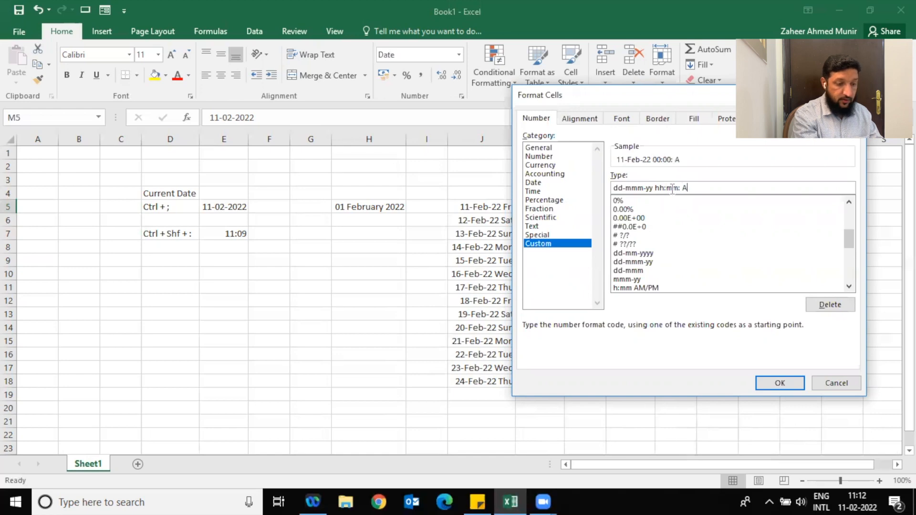
{"action": "type", "text": "M/PM"}
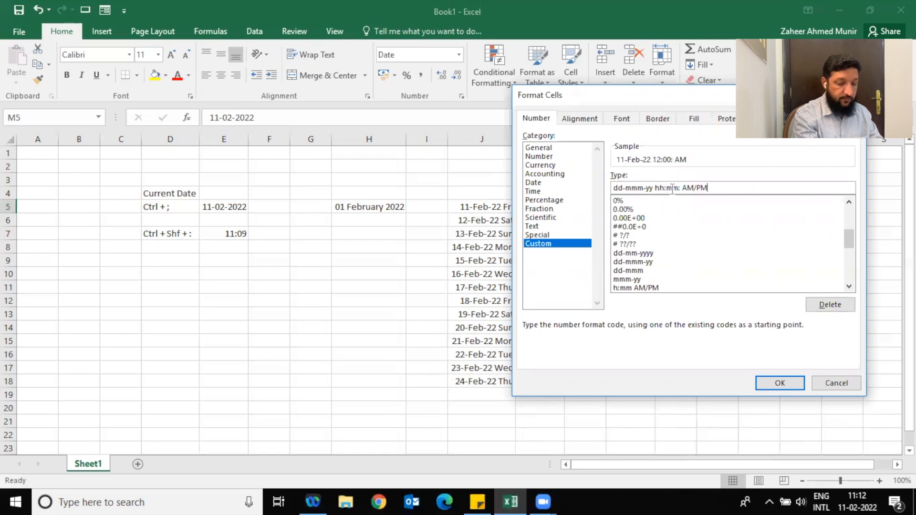
{"action": "left_click", "coordinate": [772, 378]}
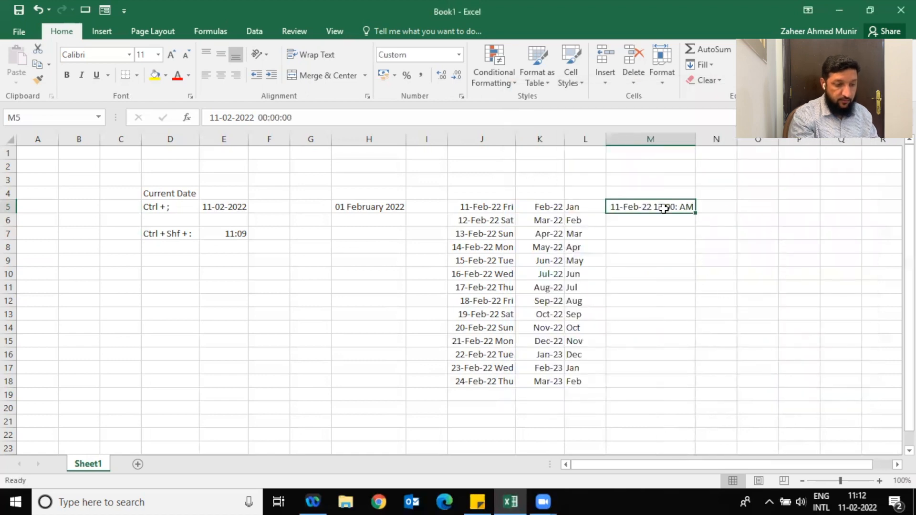
Set the time part of the date in cell M5 to 11:15.
{"action": "left_click", "coordinate": [264, 118]}
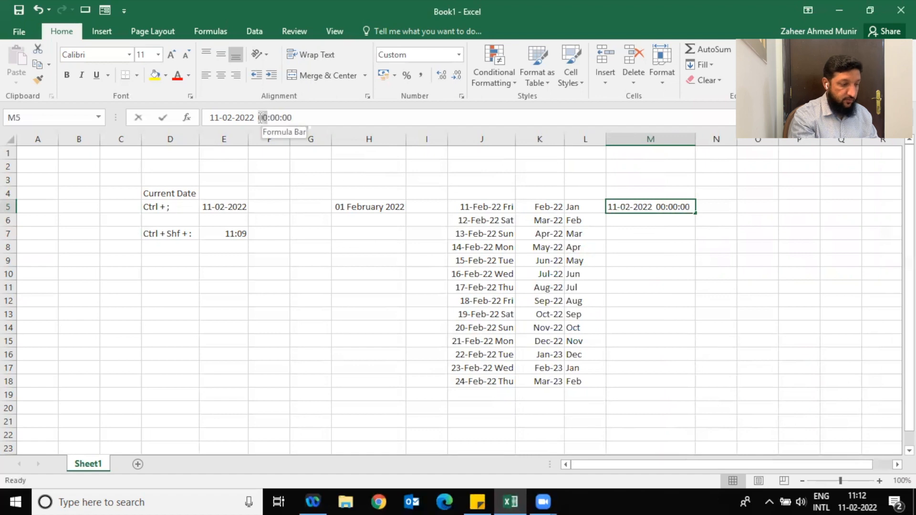
{"action": "type", "text": "11:"}
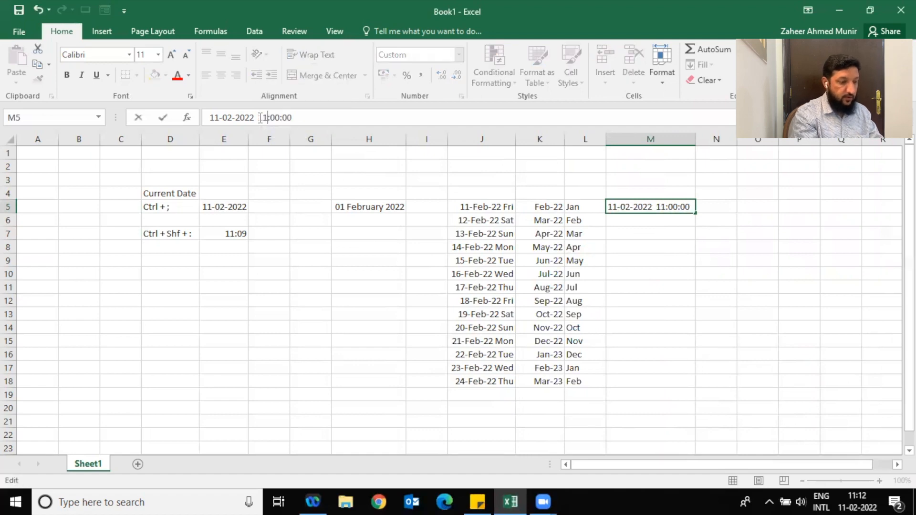
{"action": "type", "text": "15"}
{"action": "key", "text": "Return"}
{"action": "key", "text": "Up"}
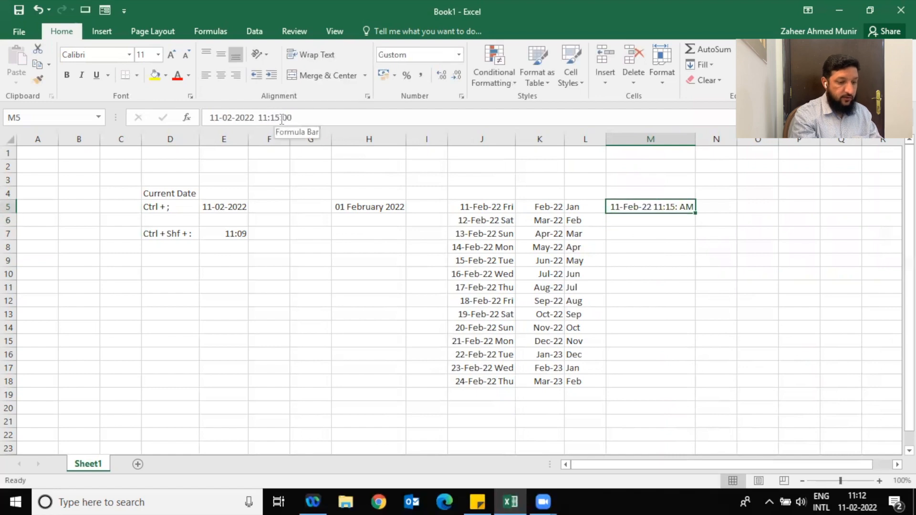
Change the hour of the time in cell M5 to 22.
{"action": "left_click", "coordinate": [267, 117]}
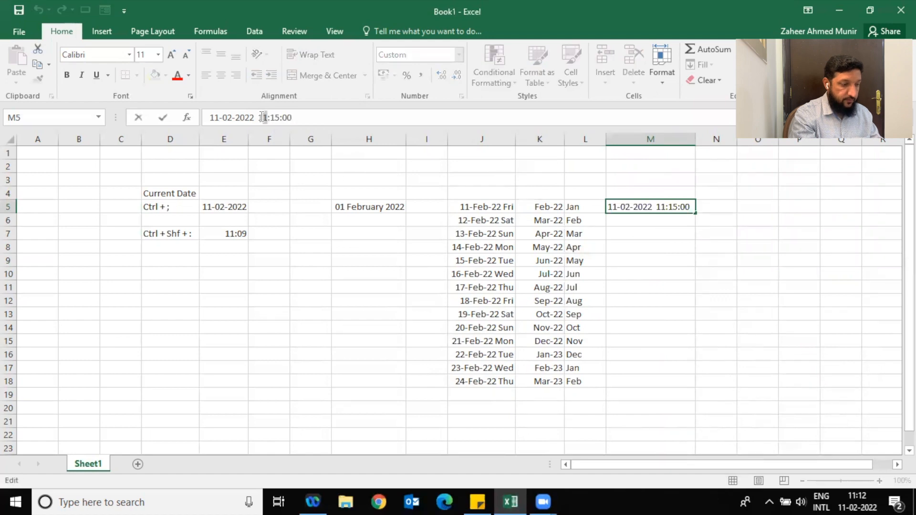
{"action": "type", "text": "22"}
{"action": "key", "text": "Return"}
{"action": "key", "text": "Up"}
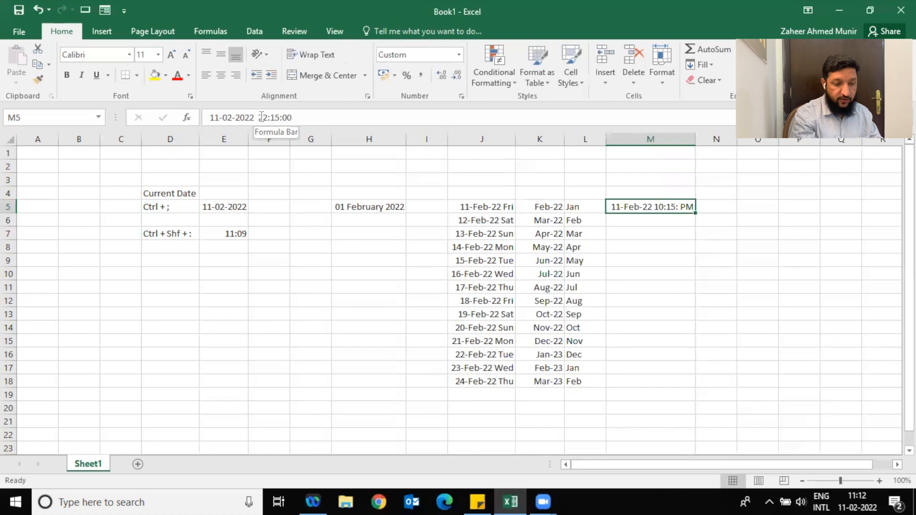
Fill the date-and-time series from M5 down to M18 and autofit the width of column M.
{"action": "left_click_drag", "start_coordinate": [694, 211], "coordinate": [694, 384]}
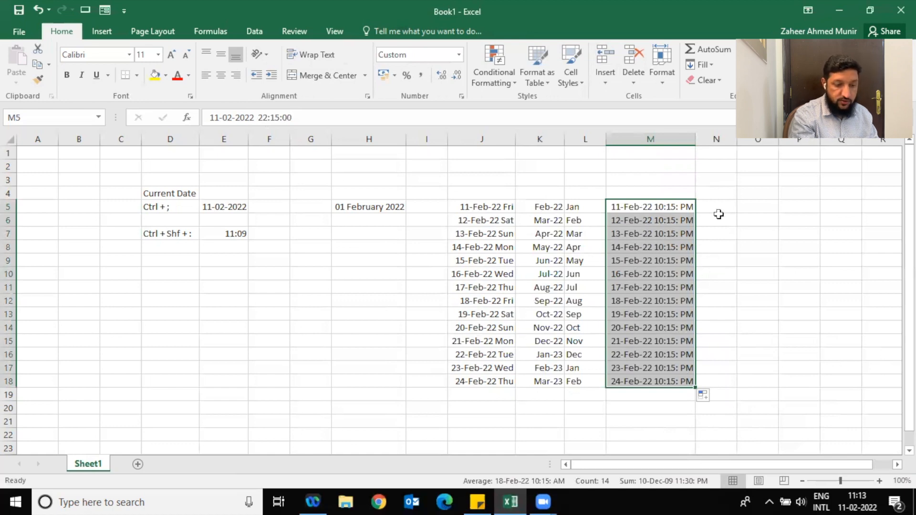
{"action": "left_click", "coordinate": [701, 211]}
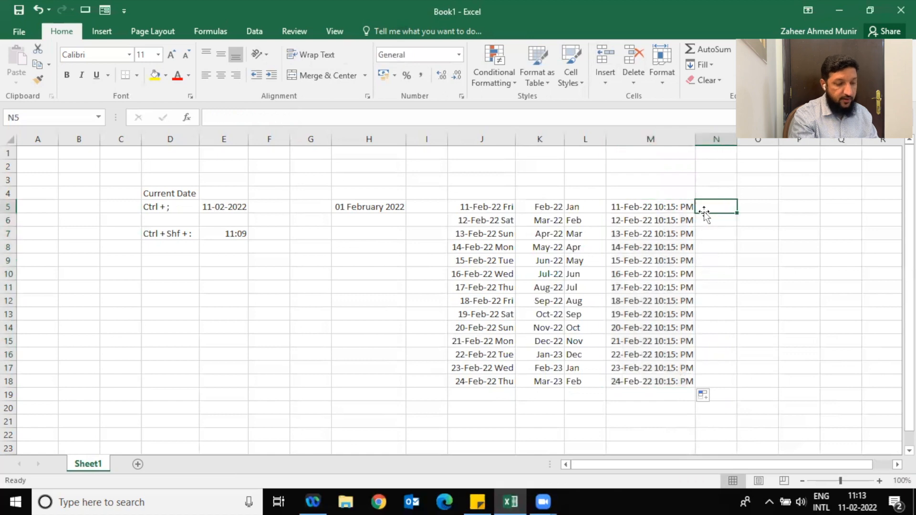
{"action": "left_click", "coordinate": [678, 210]}
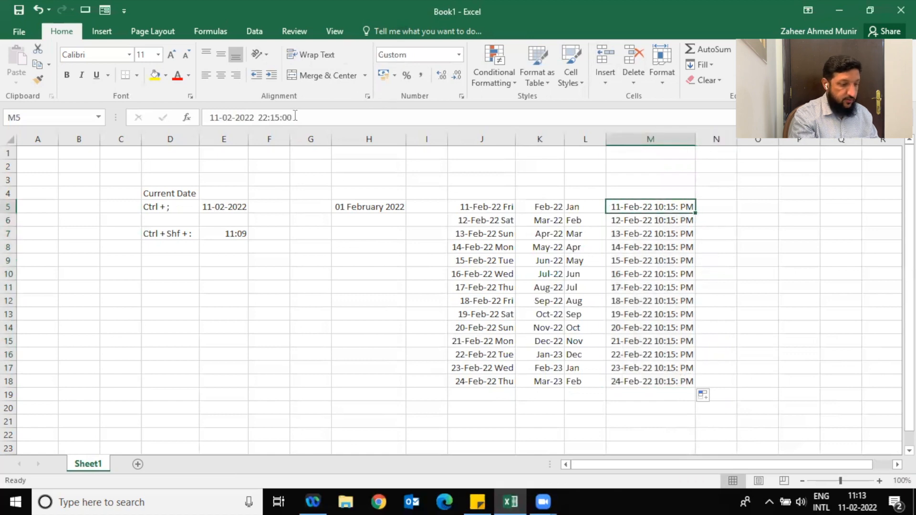
{"action": "double_click", "coordinate": [696, 141]}
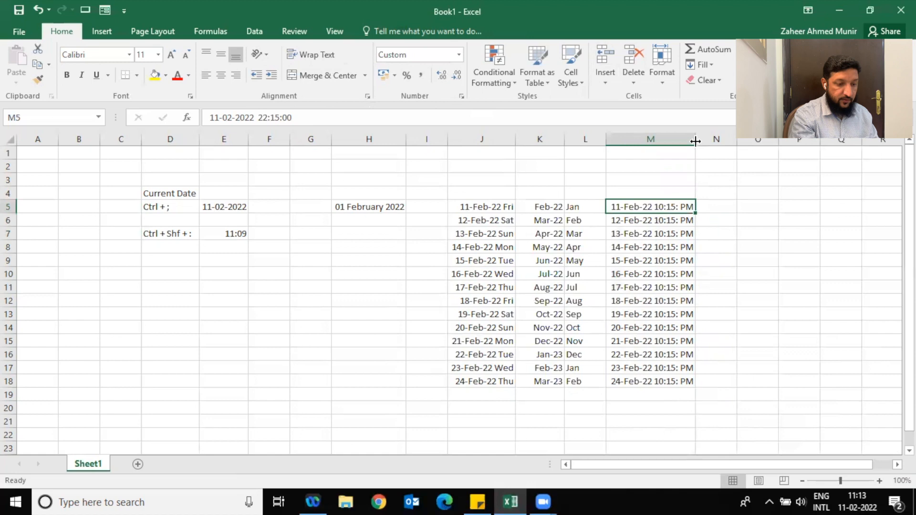
{"action": "key", "text": "Left"}
{"action": "key", "text": "Left"}
{"action": "key", "text": "Left"}
{"action": "key", "text": "Left"}
{"action": "key", "text": "Left"}
{"action": "key", "text": "Left"}
{"action": "key", "text": "Left"}
{"action": "key", "text": "Left"}
{"action": "key", "text": "Left"}
{"action": "key", "text": "Left"}
{"action": "key", "text": "Left"}
{"action": "key", "text": "Left"}
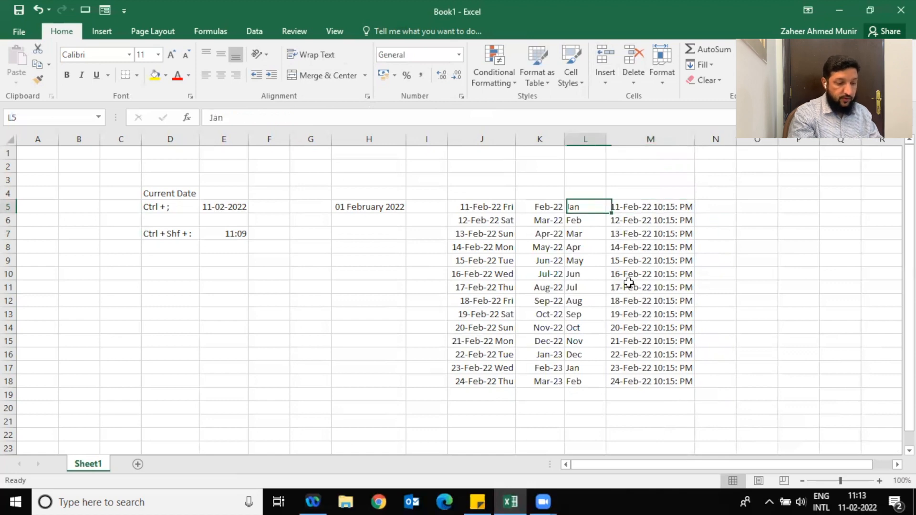
{"action": "key", "text": "Right"}
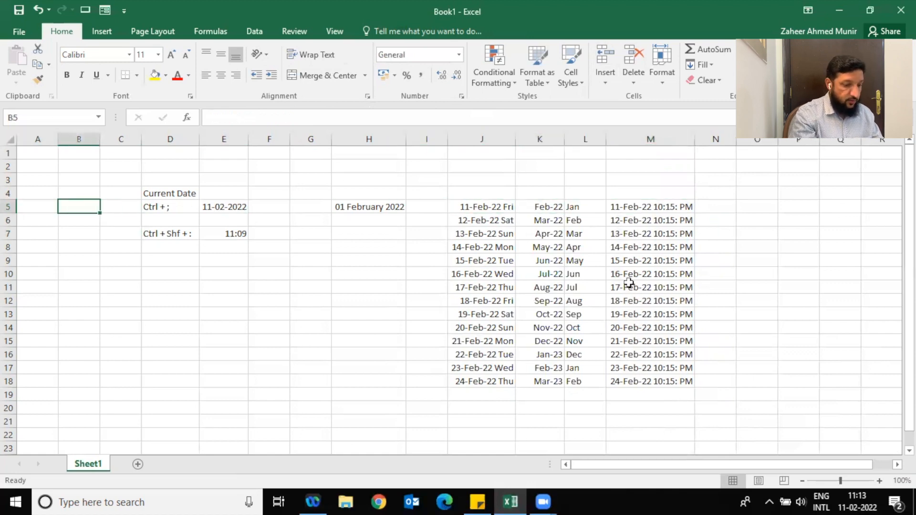
Add a new worksheet and name it "Attendance".
{"action": "left_click", "coordinate": [137, 464]}
{"action": "double_click", "coordinate": [136, 465]}
{"action": "type", "text": "Attendance"}
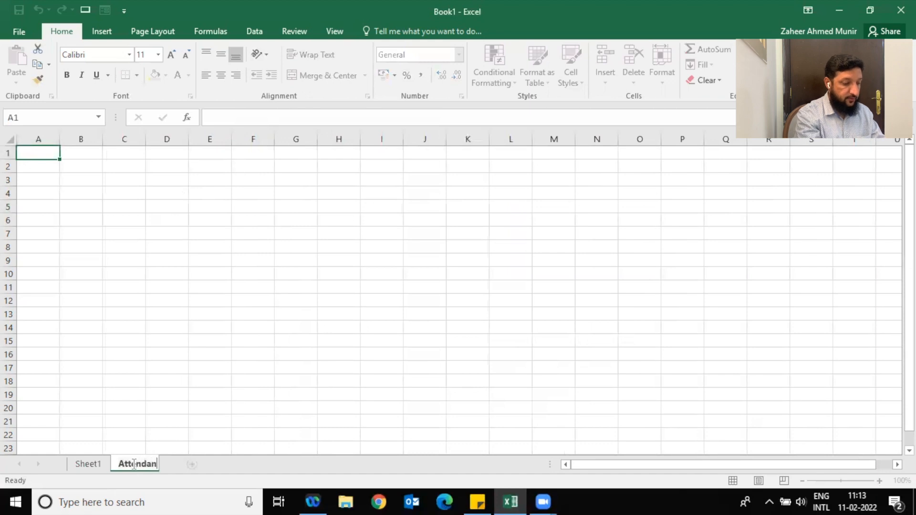
{"action": "key", "text": "Return"}
Enter the date 01-02-2022 in cell C4 of the Attendance sheet and fill the daily series down to C32.
{"action": "left_click", "coordinate": [135, 190]}
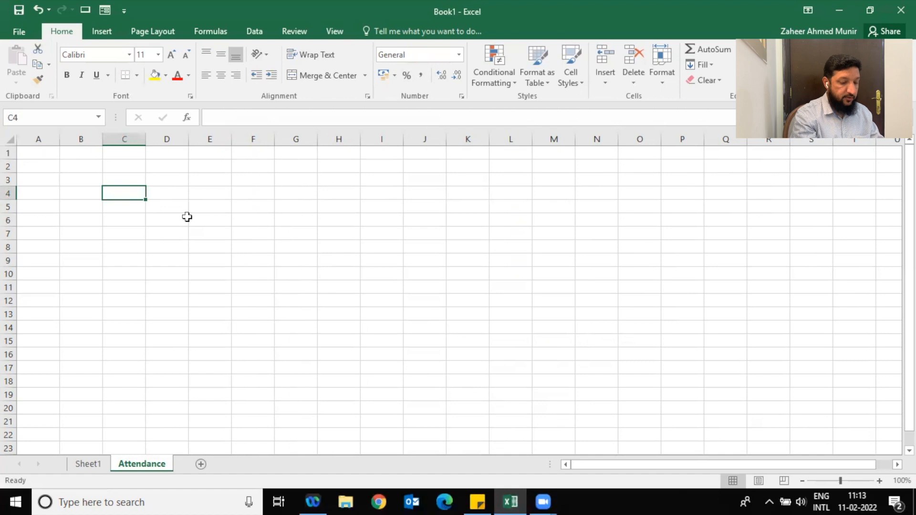
{"action": "type", "text": "1/"}
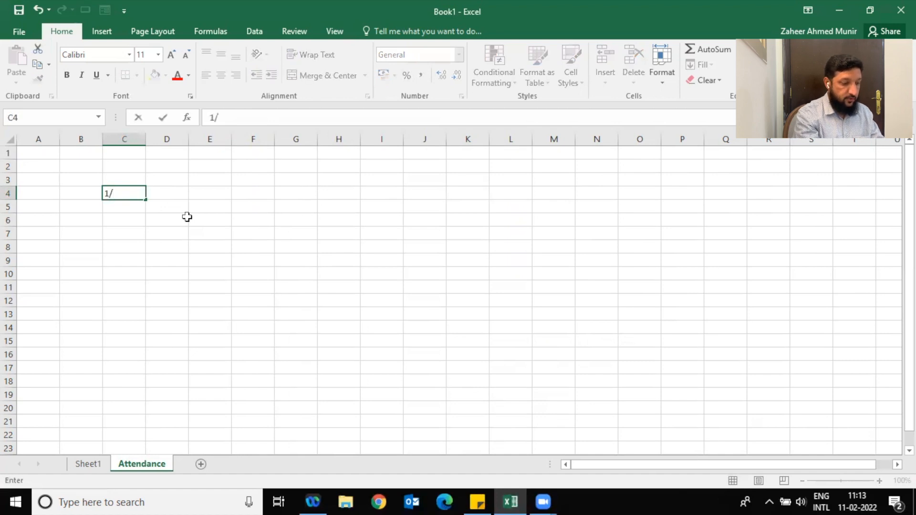
{"action": "key", "text": "Escape"}
{"action": "key", "text": "ctrl+semicolon"}
{"action": "key", "text": "Return"}
{"action": "key", "text": "Up"}
{"action": "left_click", "coordinate": [220, 117]}
{"action": "key", "text": "BackSpace"}
{"action": "type", "text": "02-2022"}
{"action": "key", "text": "Return"}
{"action": "key", "text": "Up"}
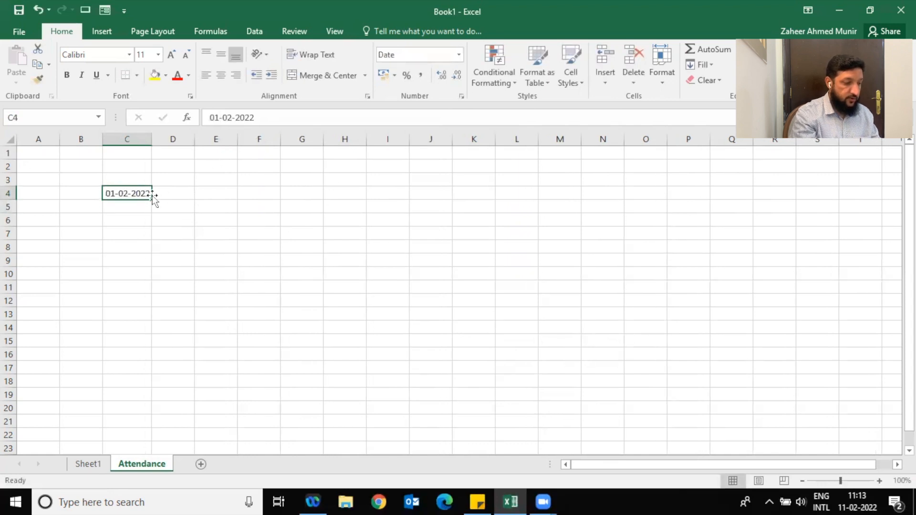
{"action": "left_click_drag", "start_coordinate": [152, 204], "coordinate": [146, 456]}
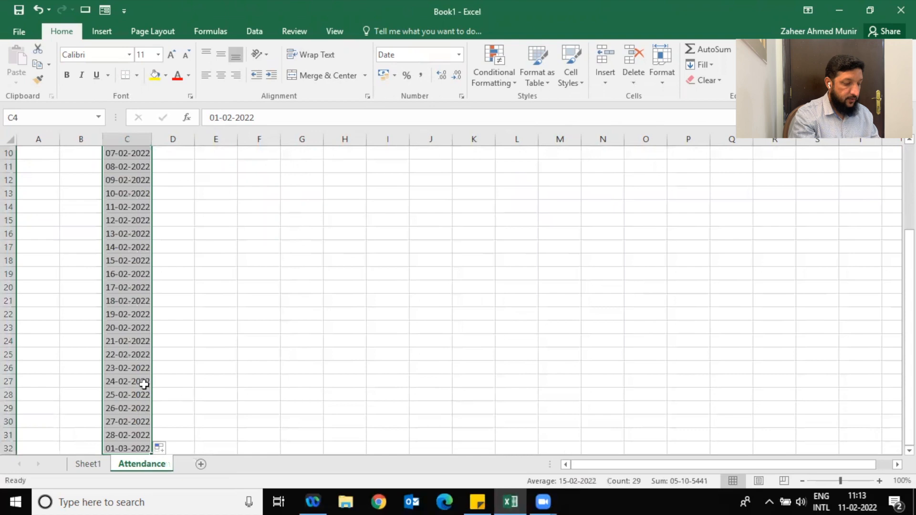
Enter the column headers "Date" in C3 and "Day" in D3 above the date list.
{"action": "key", "text": "Up"}
{"action": "key", "text": "Up"}
{"action": "key", "text": "Down"}
{"action": "key", "text": "Down"}
{"action": "key", "text": "Up"}
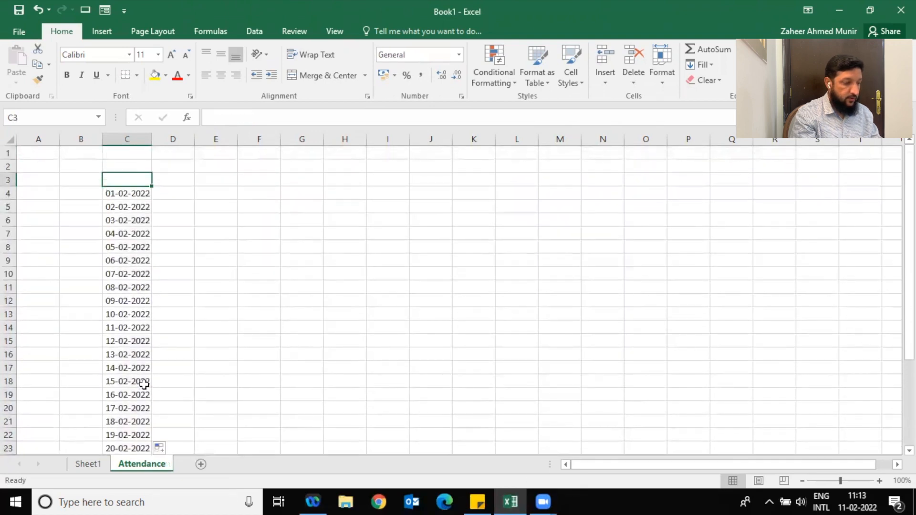
{"action": "type", "text": "Date"}
{"action": "key", "text": "Tab"}
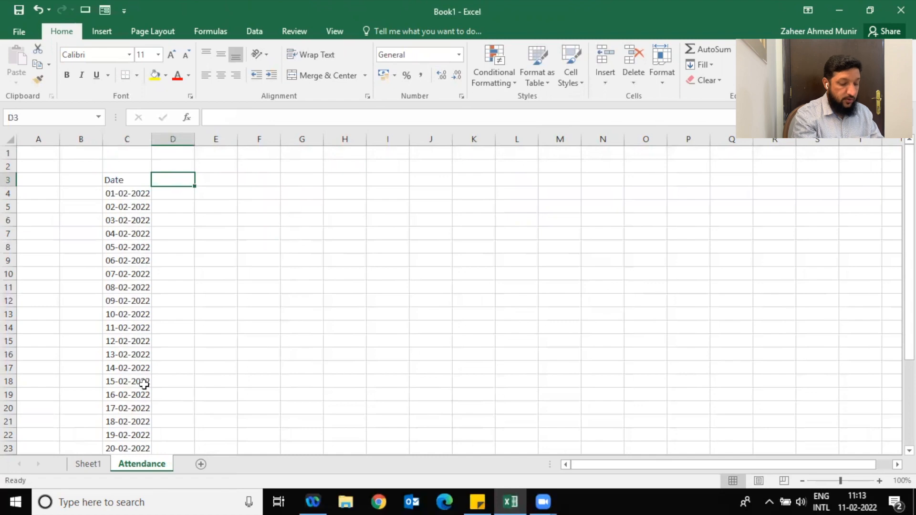
{"action": "type", "text": "Day"}
{"action": "key", "text": "Return"}
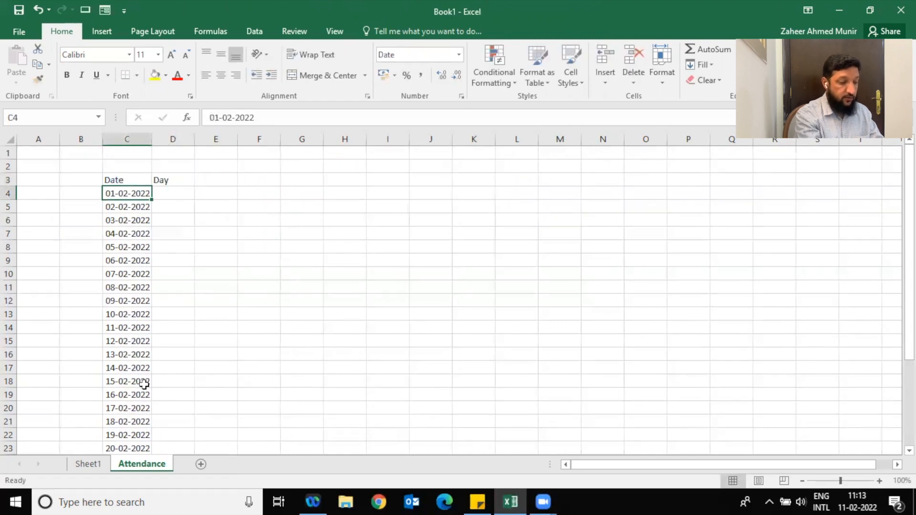
{"action": "key", "text": "Right"}
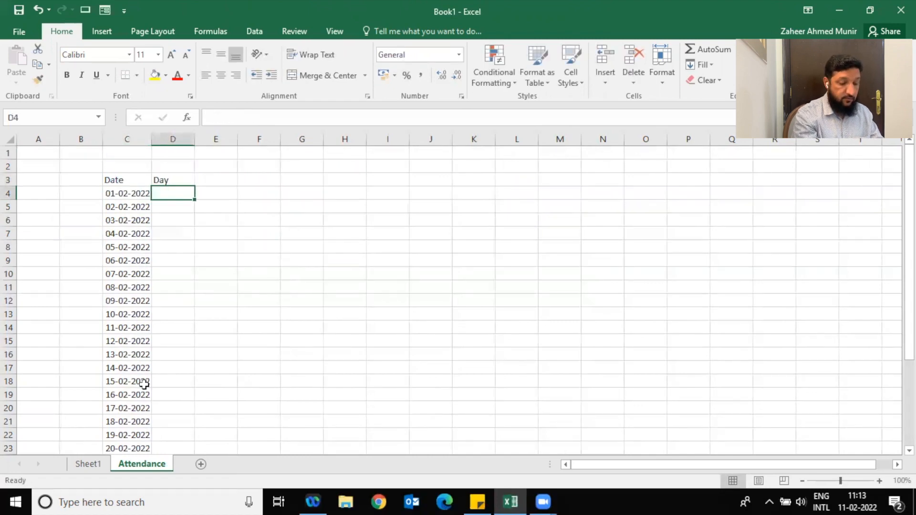
{"action": "type", "text": "=tex"}
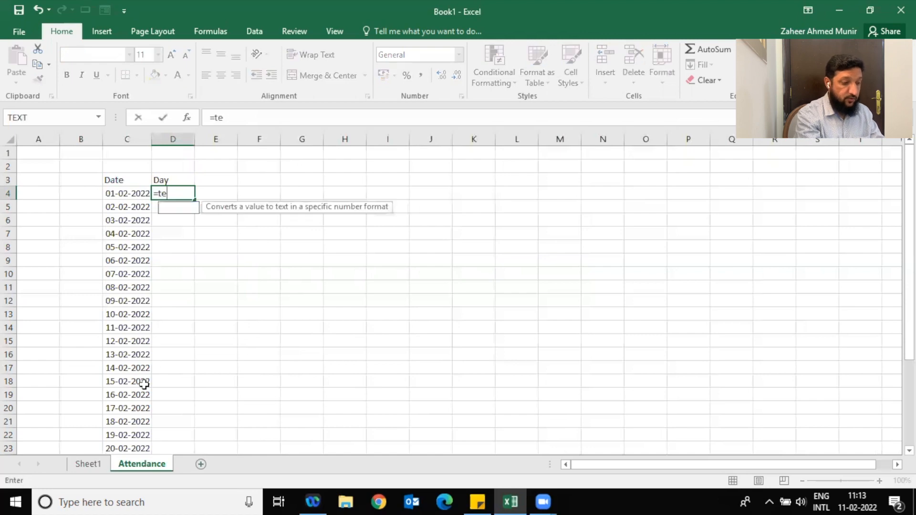
{"action": "left_click", "coordinate": [92, 464]}
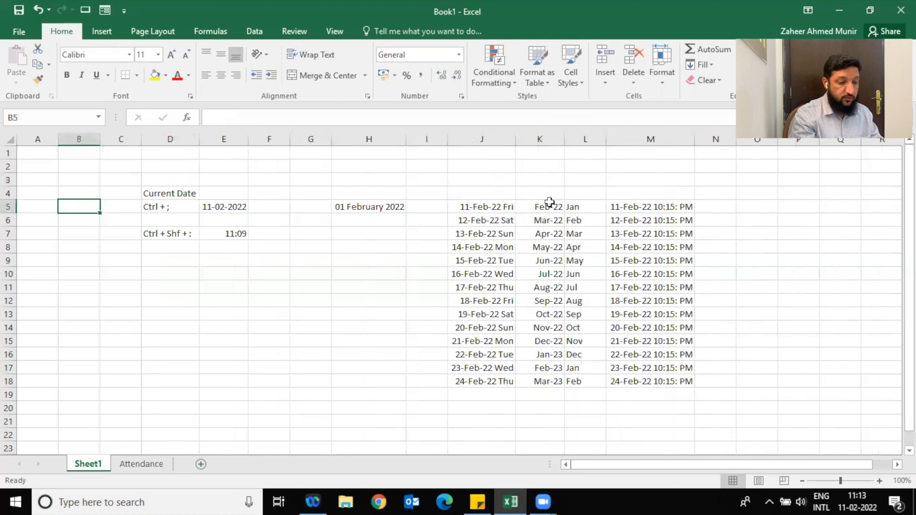
{"action": "left_click", "coordinate": [502, 207]}
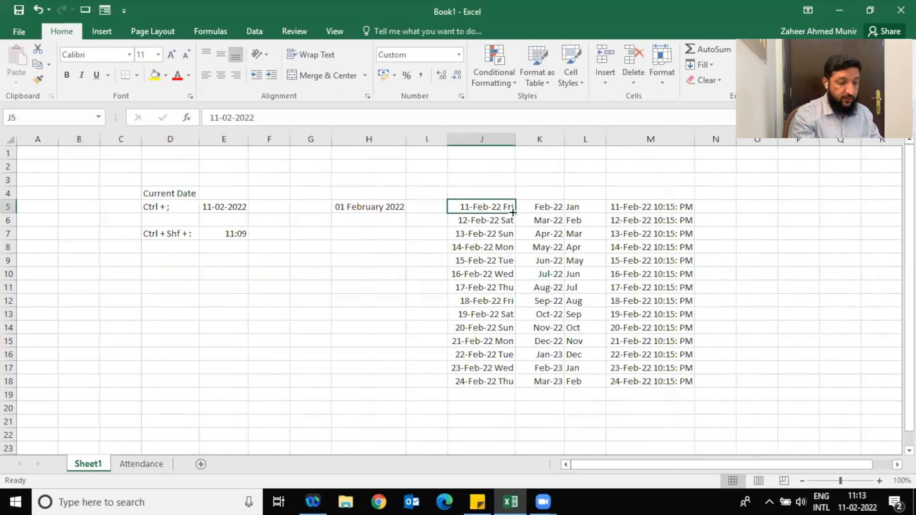
{"action": "left_click", "coordinate": [154, 465]}
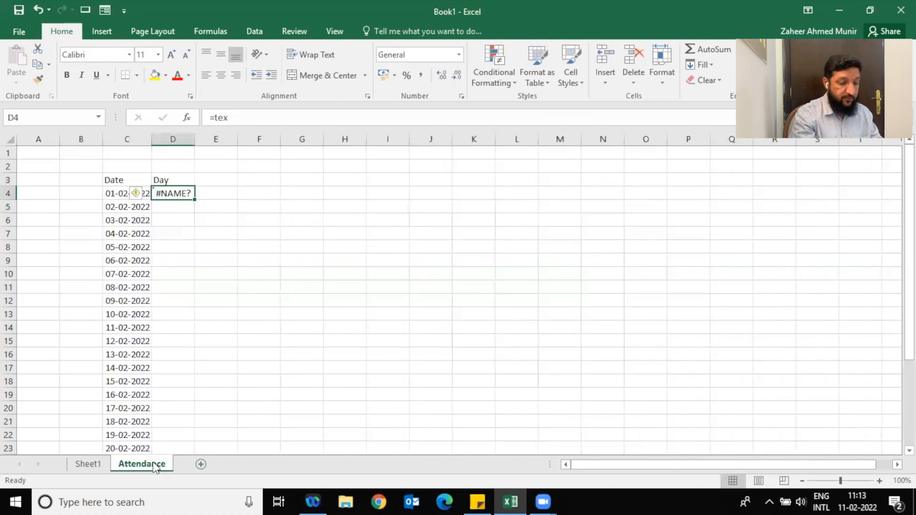
{"action": "key", "text": "Delete"}
{"action": "type", "text": "=tex"}
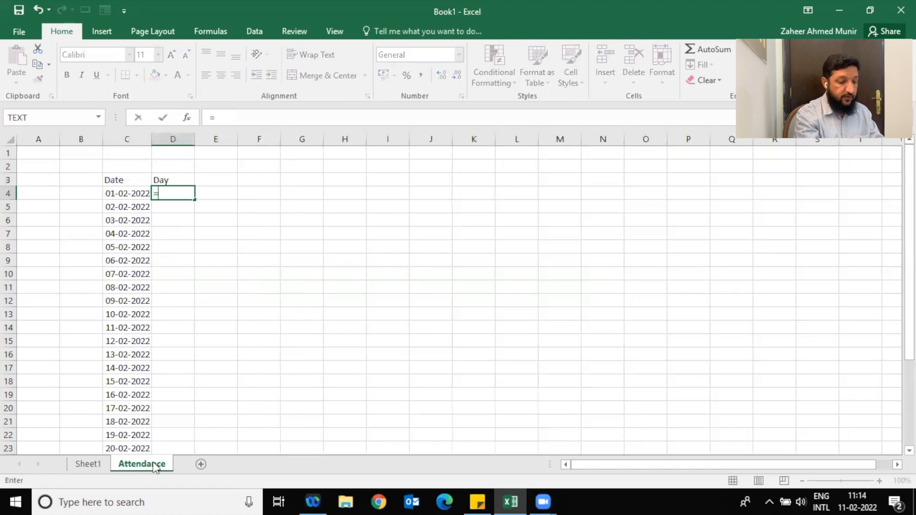
{"action": "key", "text": "Tab"}
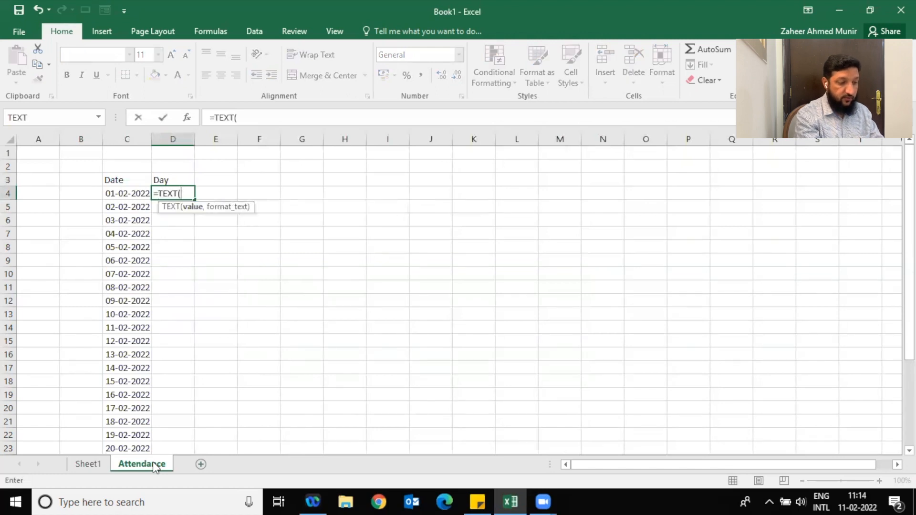
{"action": "key", "text": "Escape"}
Enter the formula =TEXT(C4,"ddd") in D4 and fill it down the Day column to D32.
{"action": "type", "text": "=te"}
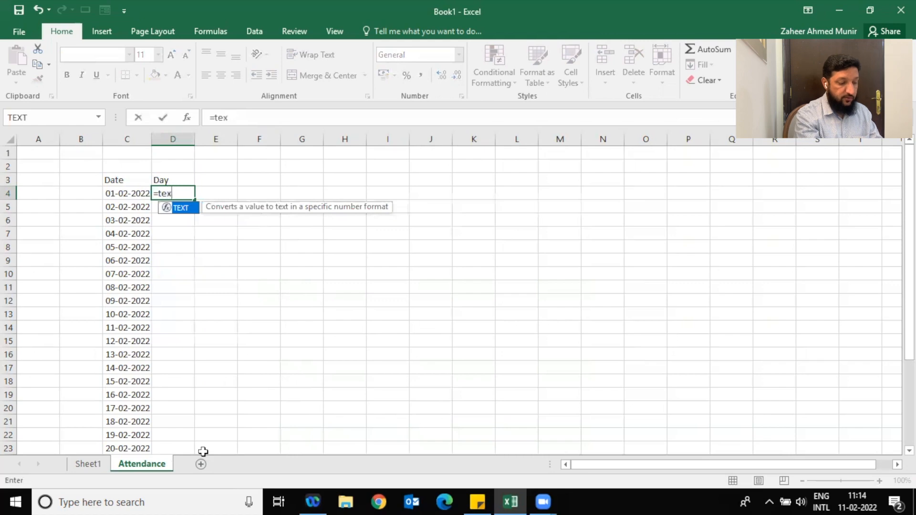
{"action": "type", "text": "x"}
{"action": "key", "text": "Tab"}
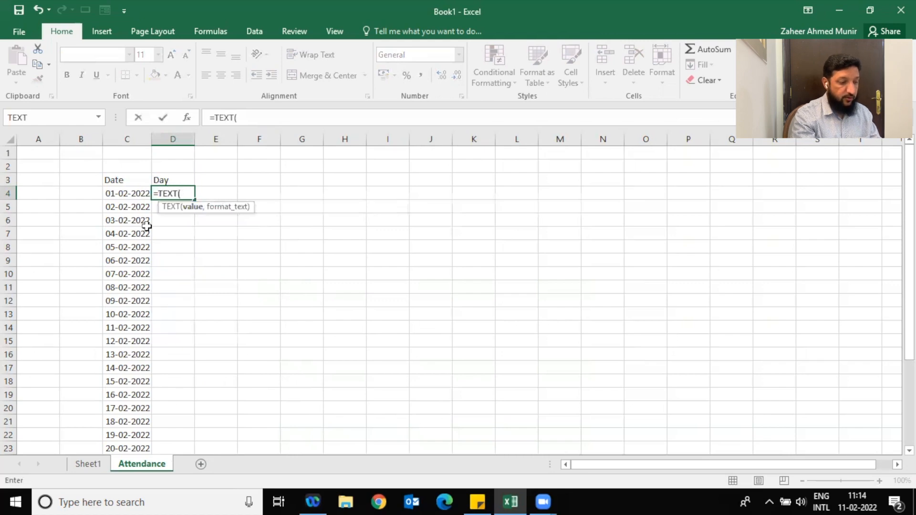
{"action": "left_click", "coordinate": [136, 193]}
{"action": "type", "text": ",\"ddd"}
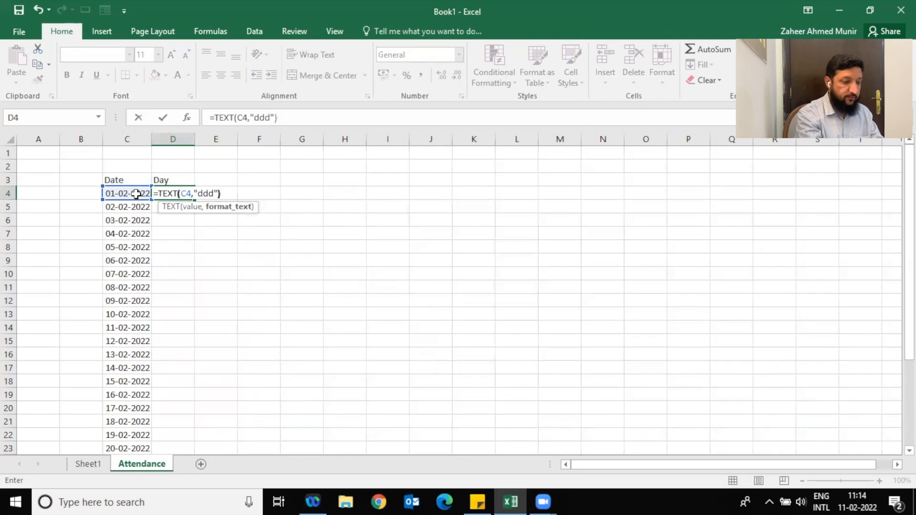
{"action": "key", "text": "Return"}
{"action": "left_click", "coordinate": [183, 195]}
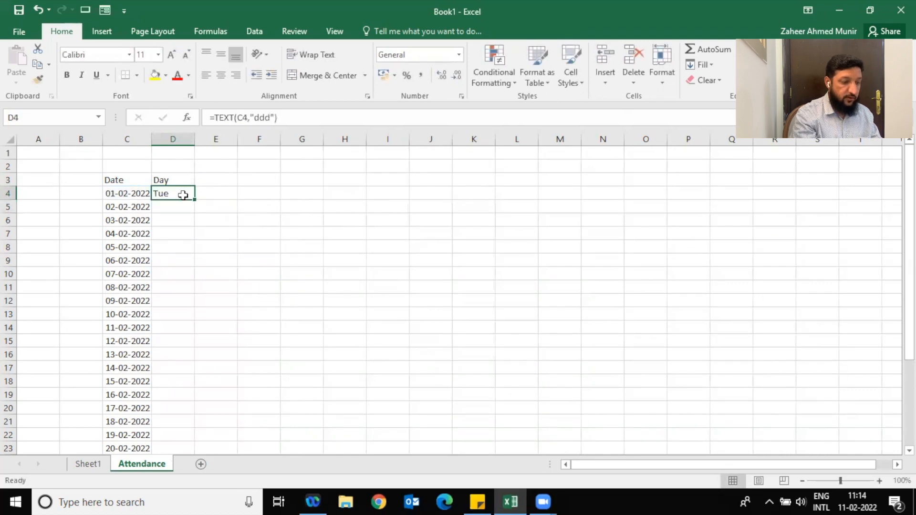
{"action": "double_click", "coordinate": [194, 200]}
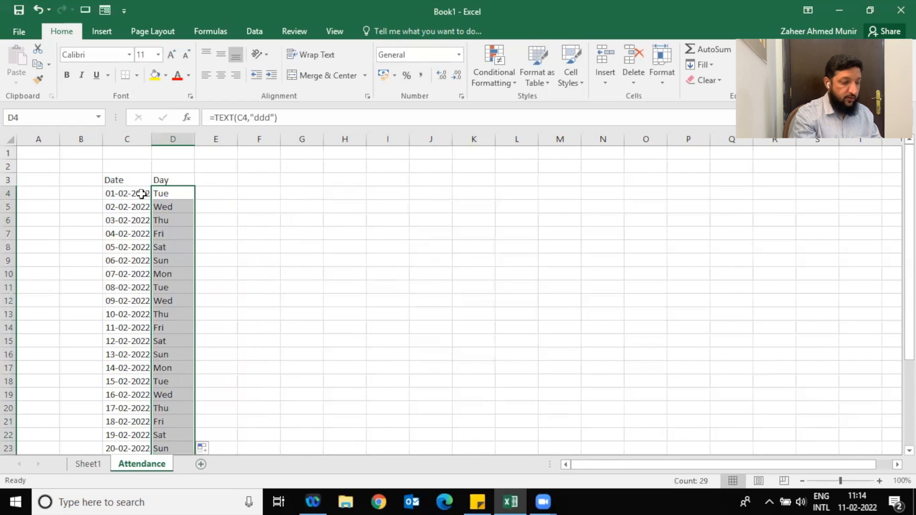
Examine the first weekday formulas in the Day column against their dates.
{"action": "left_click", "coordinate": [154, 235]}
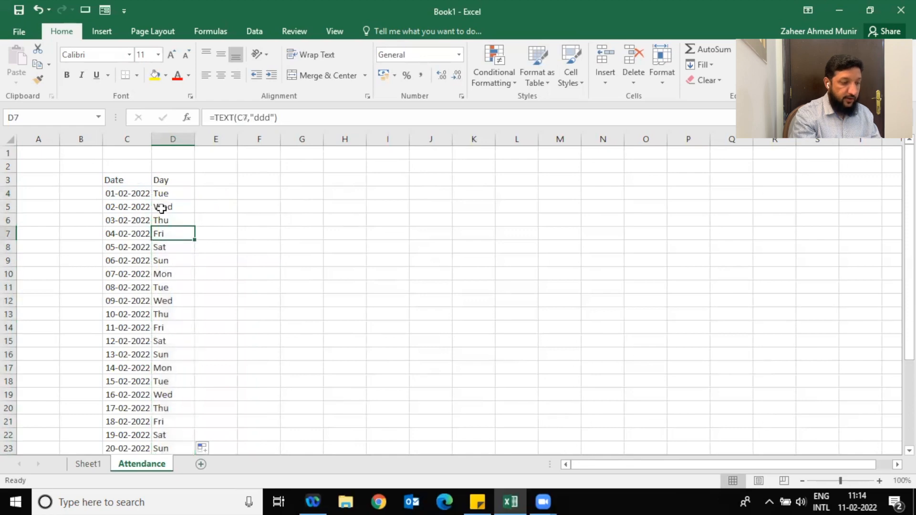
{"action": "key", "text": "Up"}
{"action": "key", "text": "Up"}
{"action": "key", "text": "Up"}
{"action": "key", "text": "Up"}
{"action": "key", "text": "Down"}
{"action": "key", "text": "Down"}
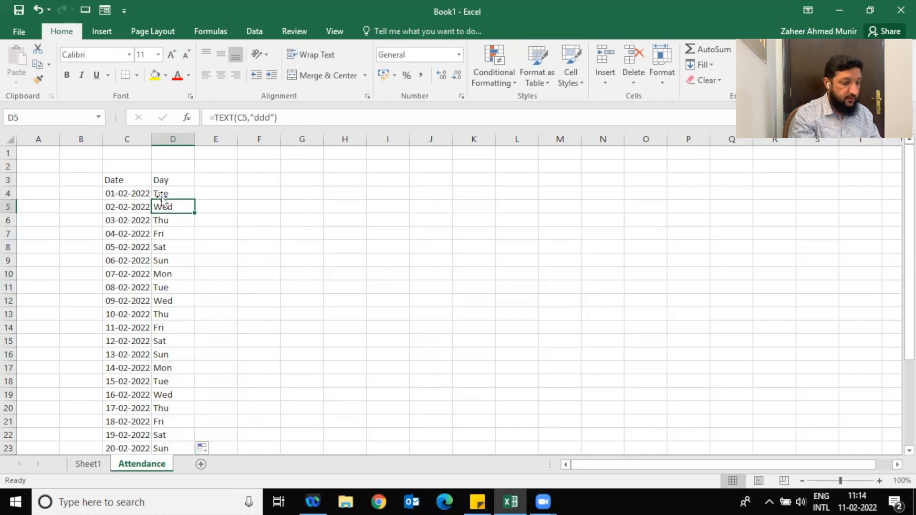
{"action": "key", "text": "Up"}
{"action": "key", "text": "Down"}
{"action": "key", "text": "Down"}
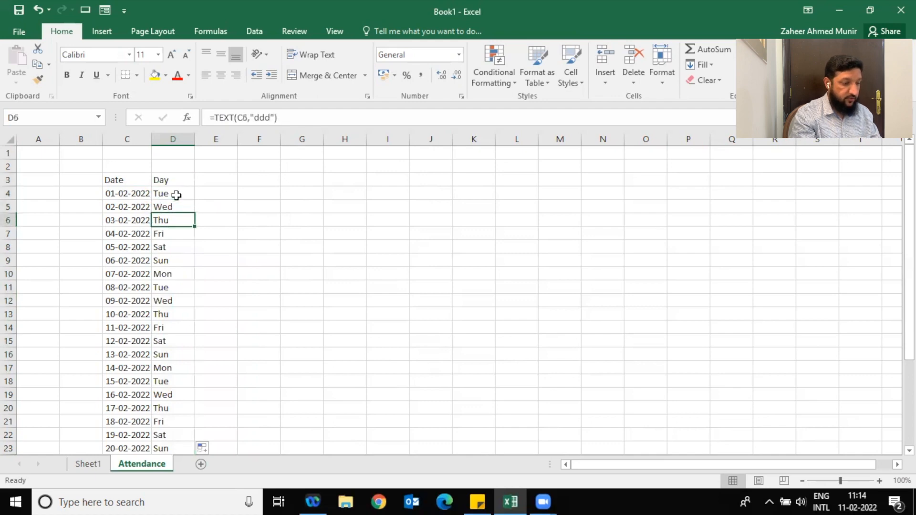
Copy the dates and weekdays in C4:D32.
{"action": "left_click_drag", "start_coordinate": [143, 193], "coordinate": [157, 409]}
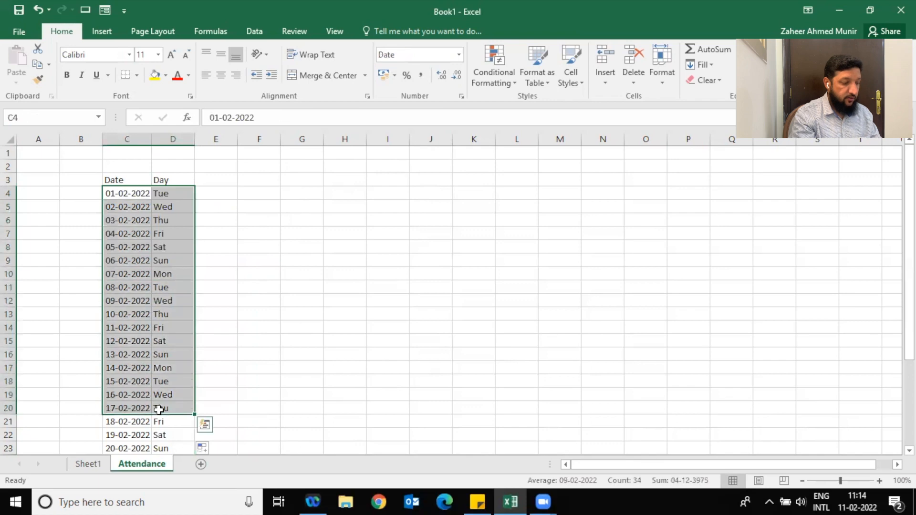
{"action": "key", "text": "Up"}
{"action": "key", "text": "Down"}
{"action": "key", "text": "shift+Right"}
{"action": "key", "text": "ctrl+shift+Down"}
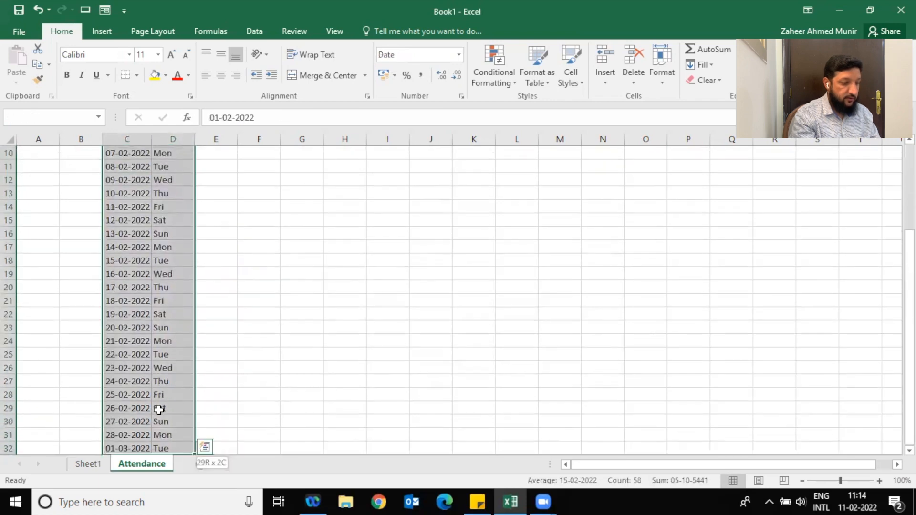
{"action": "key", "text": "ctrl+c"}
Paste the copied dates and weekdays transposed starting at F3, and autofit the width of all columns.
{"action": "key", "text": "Up"}
{"action": "key", "text": "Right"}
{"action": "key", "text": "Right"}
{"action": "key", "text": "Right"}
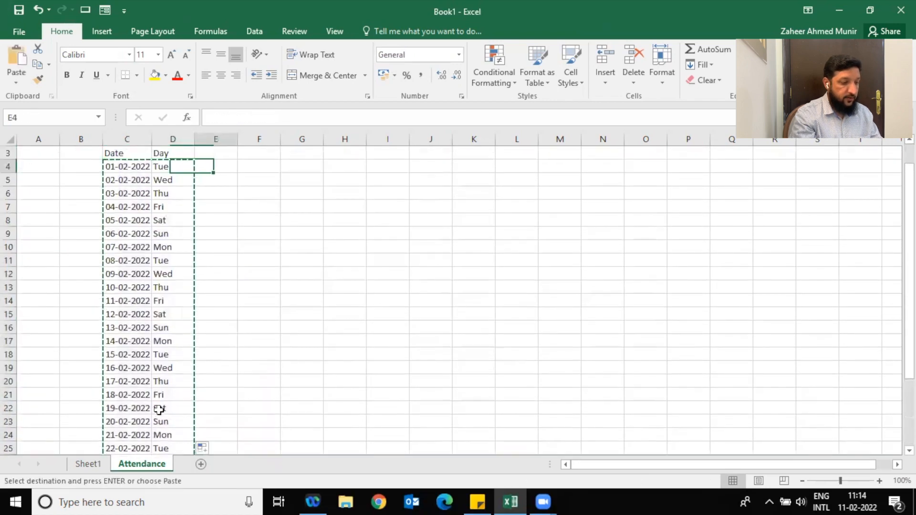
{"action": "key", "text": "Up"}
{"action": "key", "text": "Down"}
{"action": "key", "text": "Up"}
{"action": "key", "text": "Up"}
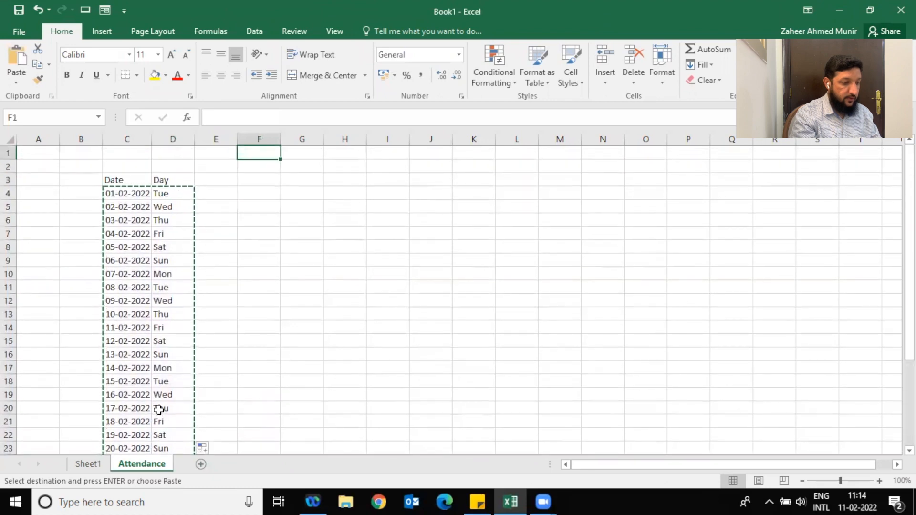
{"action": "key", "text": "Down"}
{"action": "left_click", "coordinate": [253, 185]}
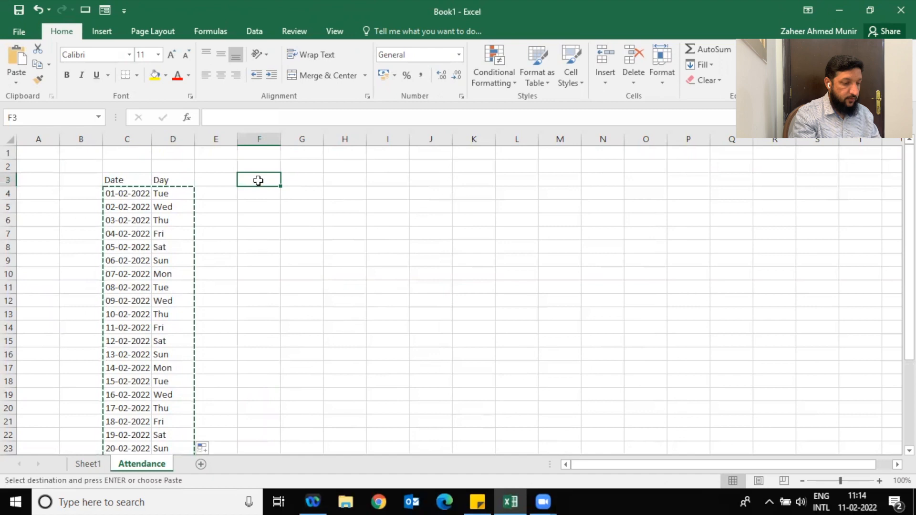
{"action": "right_click", "coordinate": [258, 183]}
{"action": "left_click", "coordinate": [347, 240]}
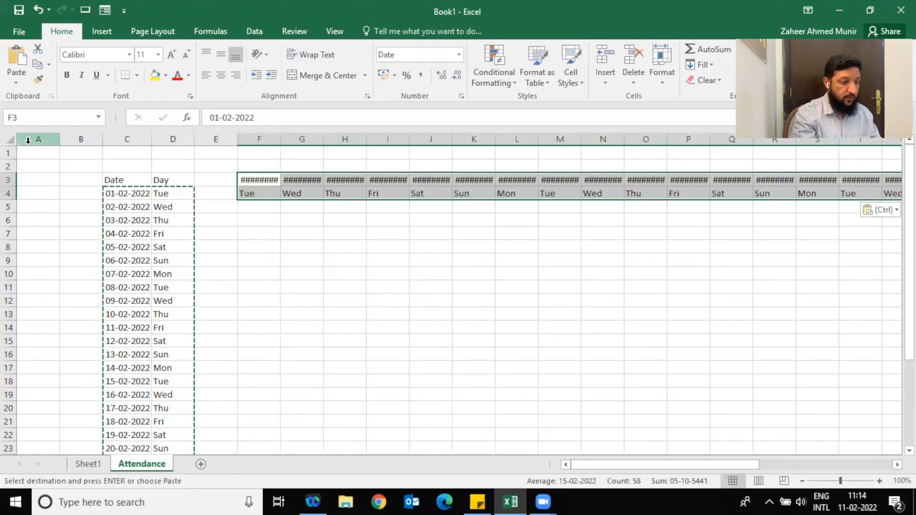
{"action": "left_click", "coordinate": [10, 139]}
{"action": "double_click", "coordinate": [102, 140]}
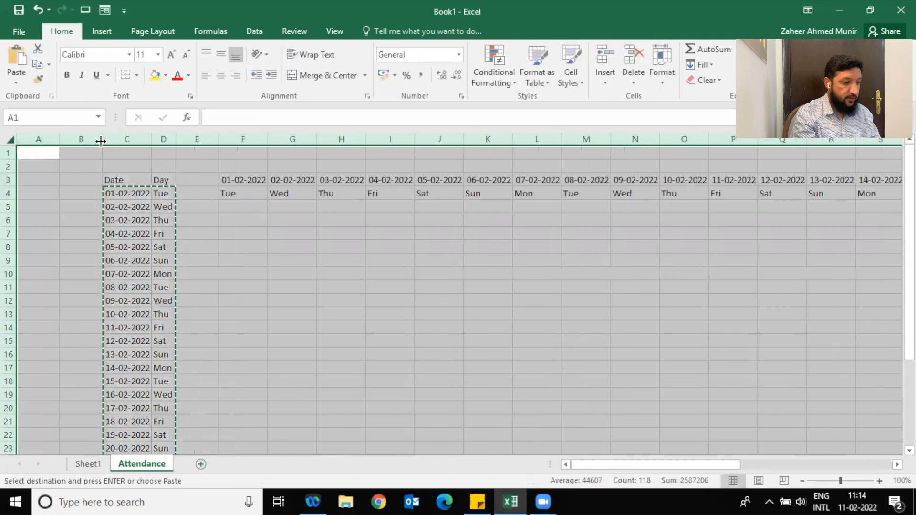
Apply the custom number format dd-mmm to the horizontal row of dates in F3:AH3.
{"action": "left_click", "coordinate": [263, 189]}
{"action": "key", "text": "Up"}
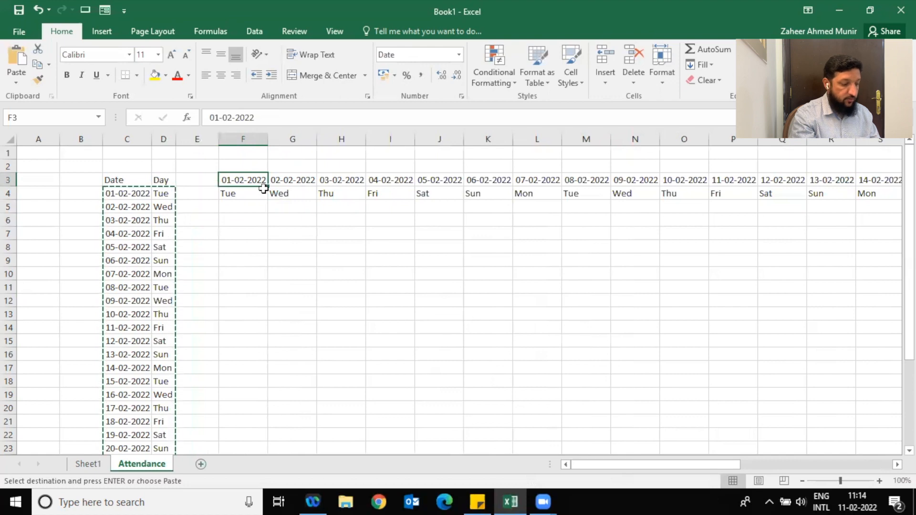
{"action": "key", "text": "ctrl+shift+Right"}
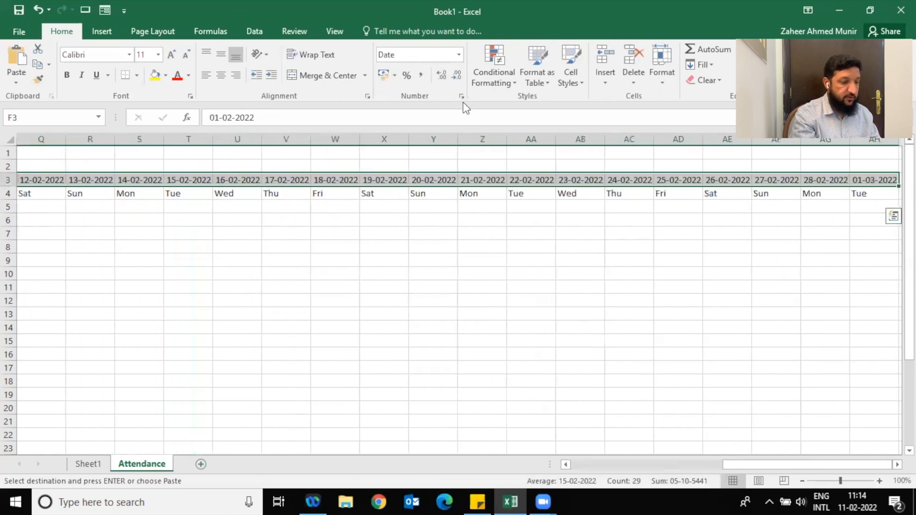
{"action": "left_click", "coordinate": [461, 97]}
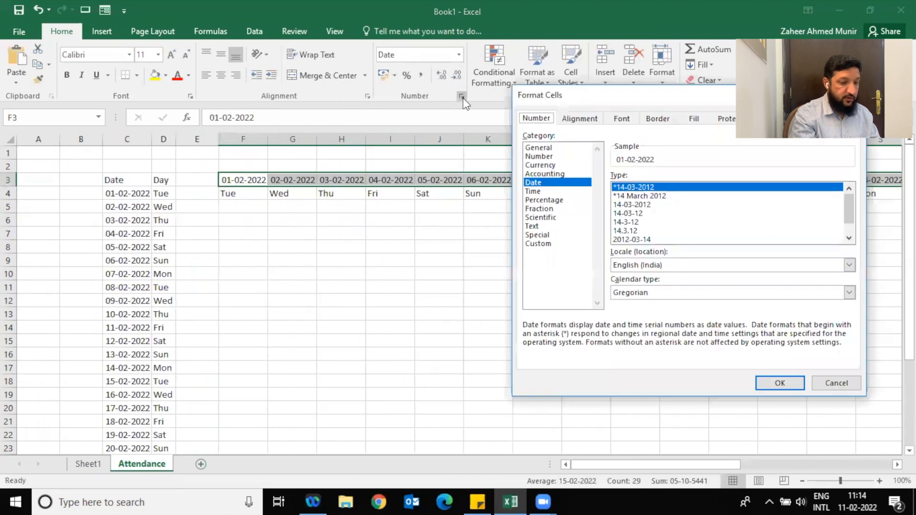
{"action": "left_click", "coordinate": [538, 244]}
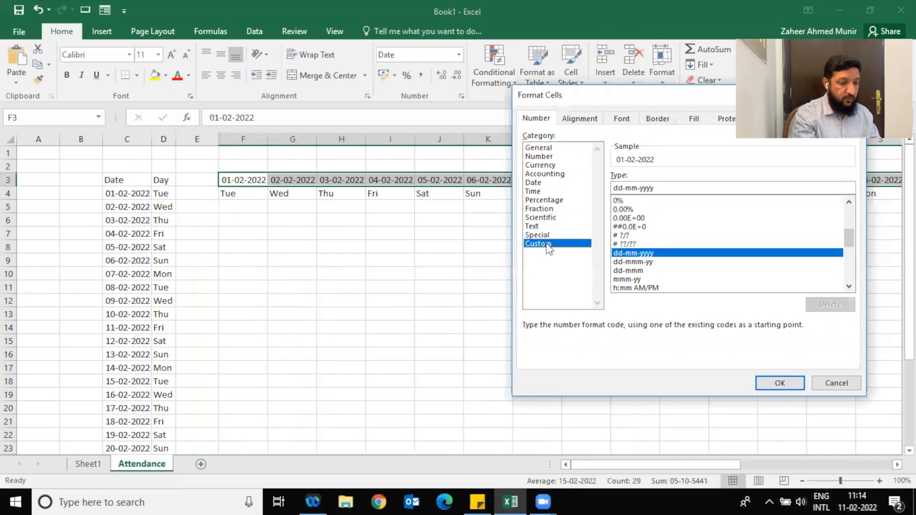
{"action": "left_click", "coordinate": [629, 271]}
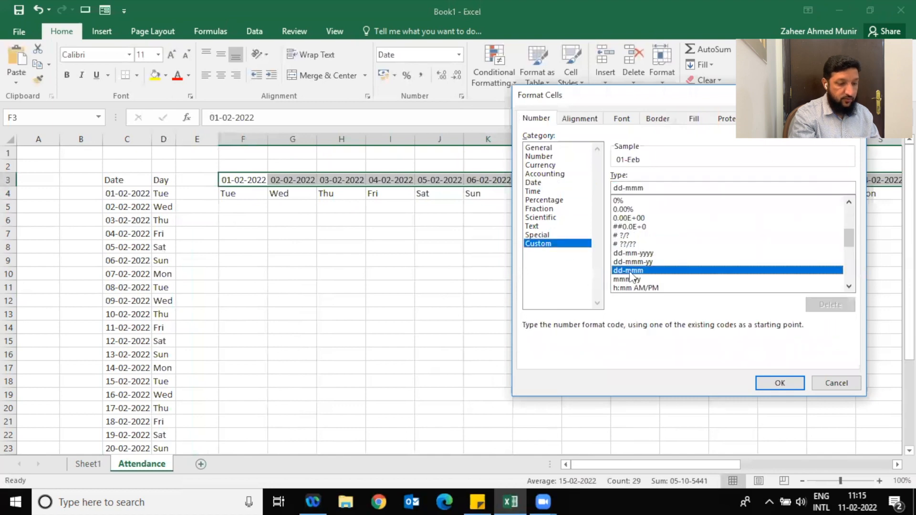
{"action": "left_click", "coordinate": [766, 383]}
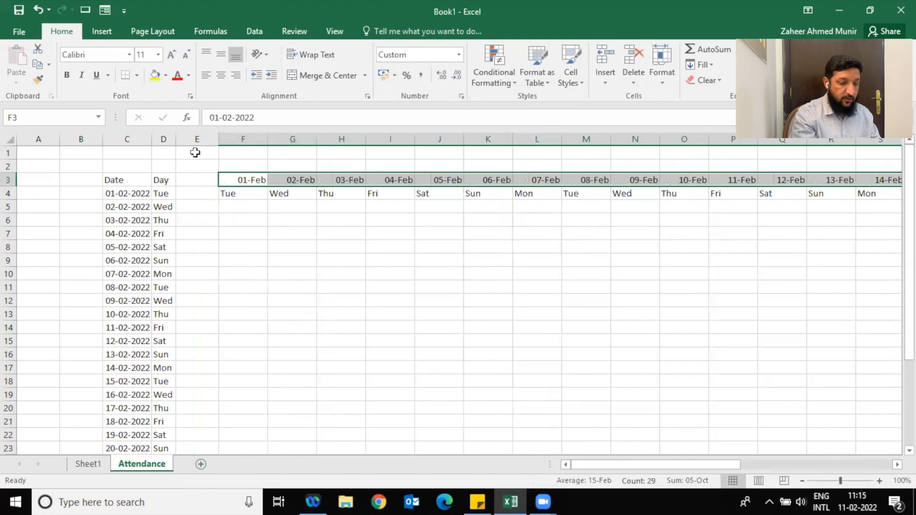
Delete columns C to E containing the original vertical date and day lists.
{"action": "left_click_drag", "start_coordinate": [129, 138], "coordinate": [176, 150]}
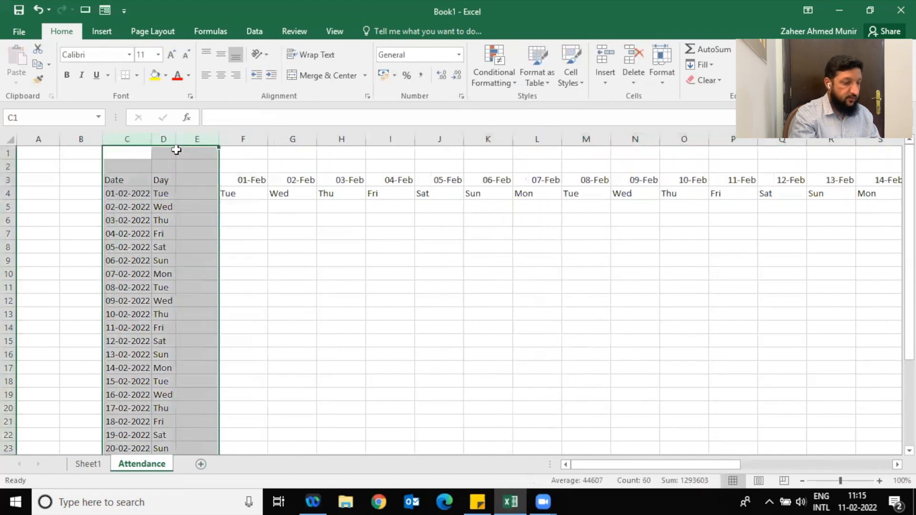
{"action": "right_click", "coordinate": [176, 150]}
{"action": "left_click", "coordinate": [210, 264]}
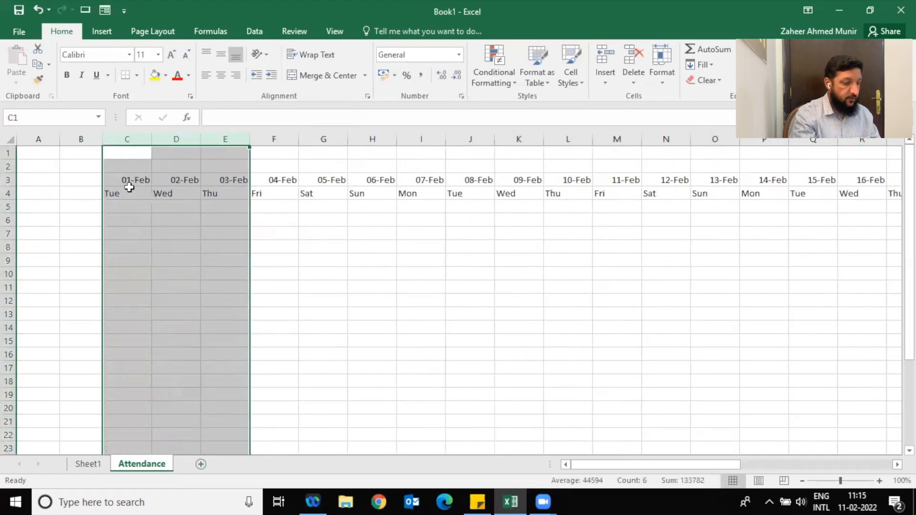
Rotate the text of the dates in row 3 upward, and autofit the width of all columns.
{"action": "left_click", "coordinate": [129, 188]}
{"action": "left_click", "coordinate": [130, 184]}
{"action": "key", "text": "ctrl+shift+Right"}
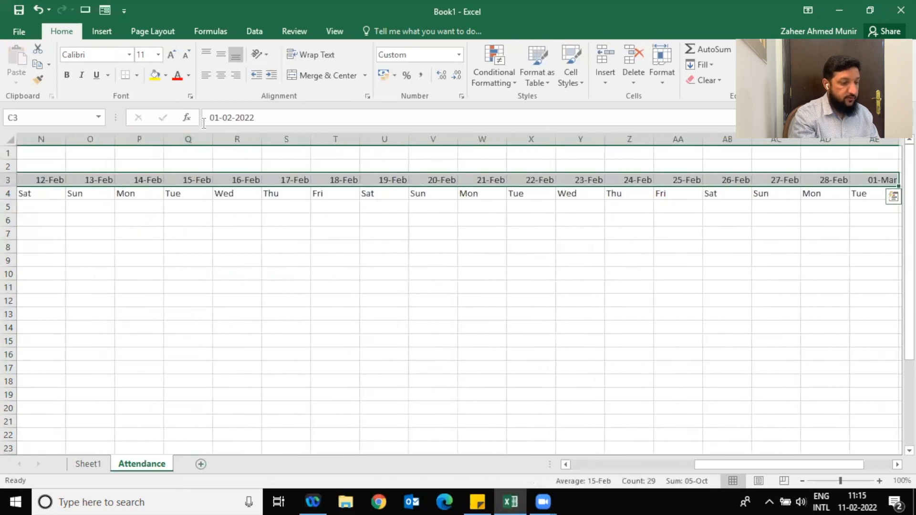
{"action": "left_click", "coordinate": [261, 57]}
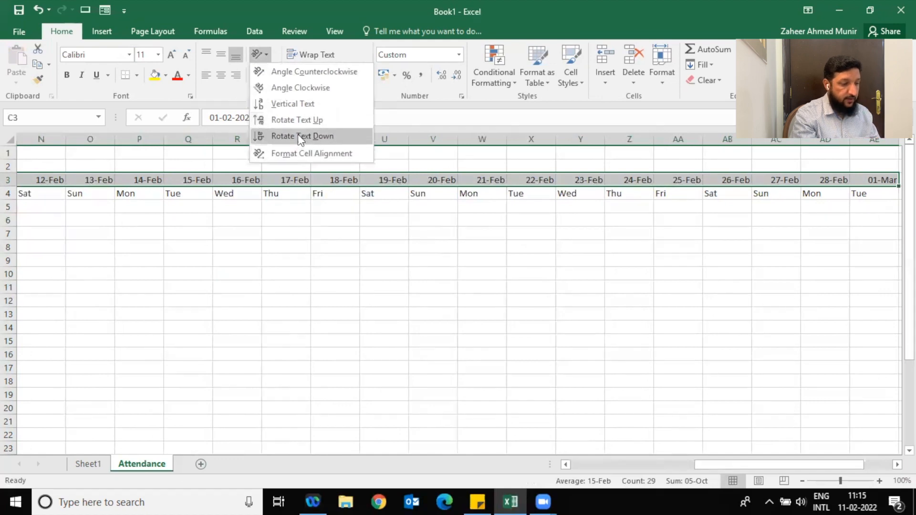
{"action": "left_click", "coordinate": [298, 121]}
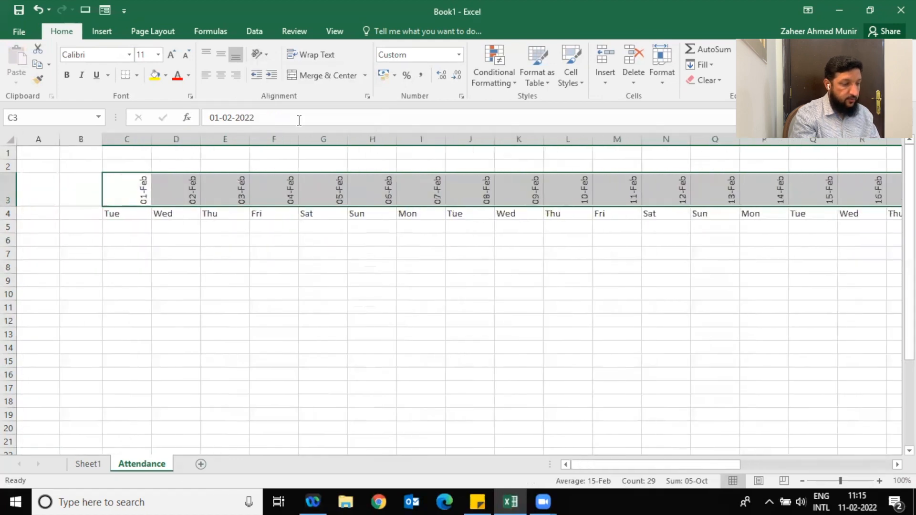
{"action": "left_click", "coordinate": [11, 138]}
{"action": "double_click", "coordinate": [102, 139]}
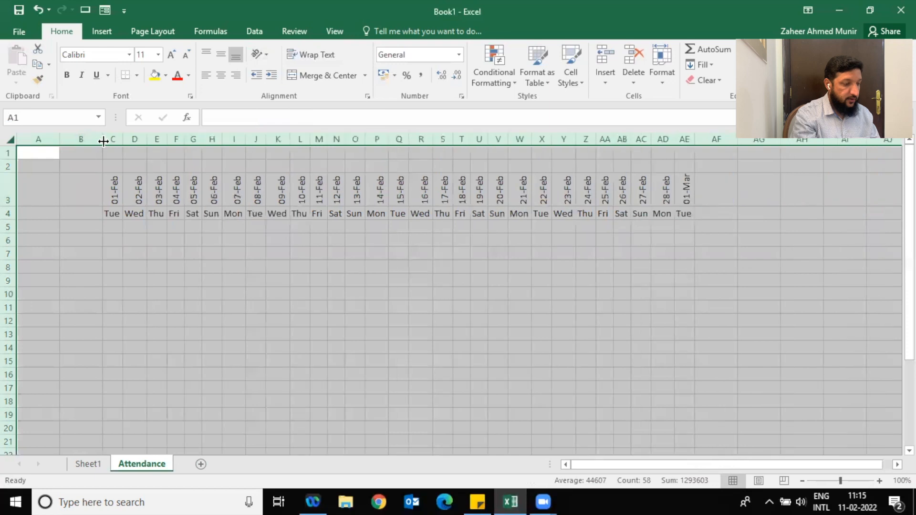
Insert a blank column at column B, in front of the attendance dates.
{"action": "left_click", "coordinate": [295, 189]}
{"action": "key", "text": "Left"}
{"action": "key", "text": "Left"}
{"action": "key", "text": "Left"}
{"action": "key", "text": "Left"}
{"action": "key", "text": "Left"}
{"action": "key", "text": "Left"}
{"action": "key", "text": "Left"}
{"action": "key", "text": "Left"}
{"action": "key", "text": "Left"}
{"action": "key", "text": "Left"}
{"action": "key", "text": "Left"}
{"action": "key", "text": "Right"}
{"action": "key", "text": "Down"}
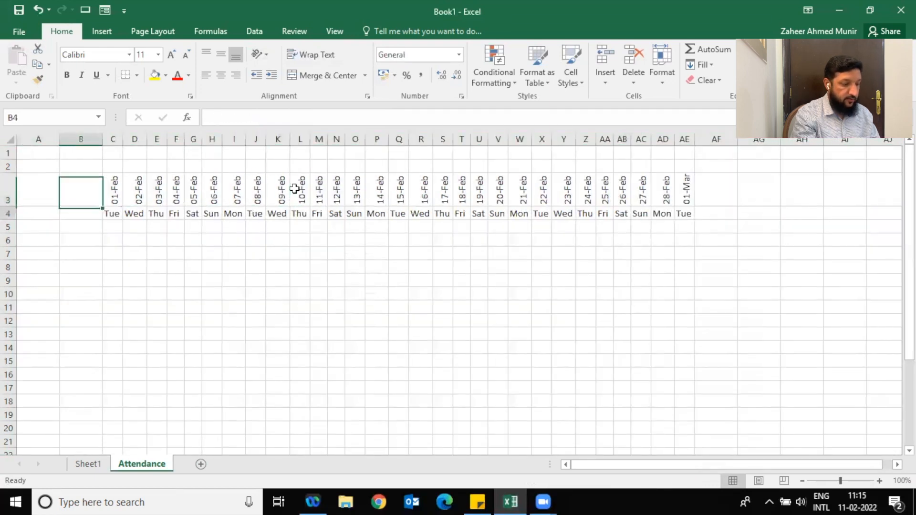
{"action": "left_click", "coordinate": [81, 138]}
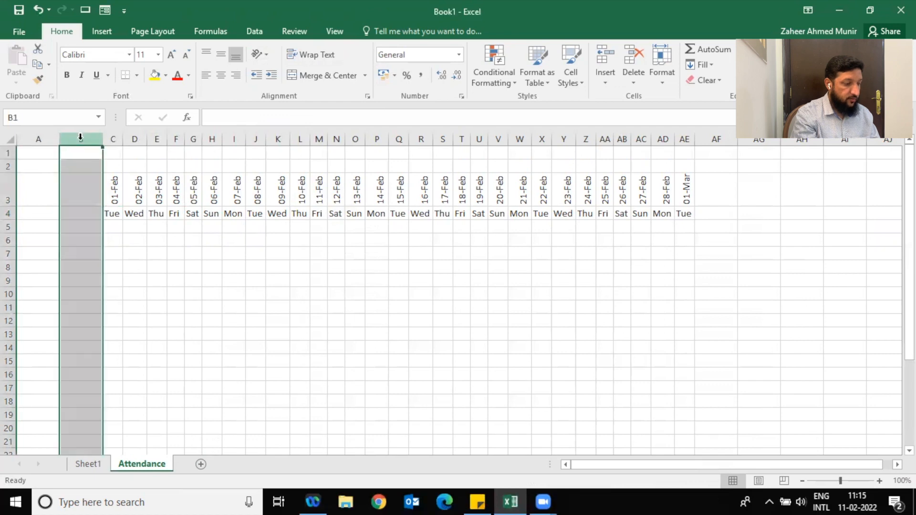
{"action": "right_click", "coordinate": [81, 138]}
{"action": "left_click", "coordinate": [131, 233]}
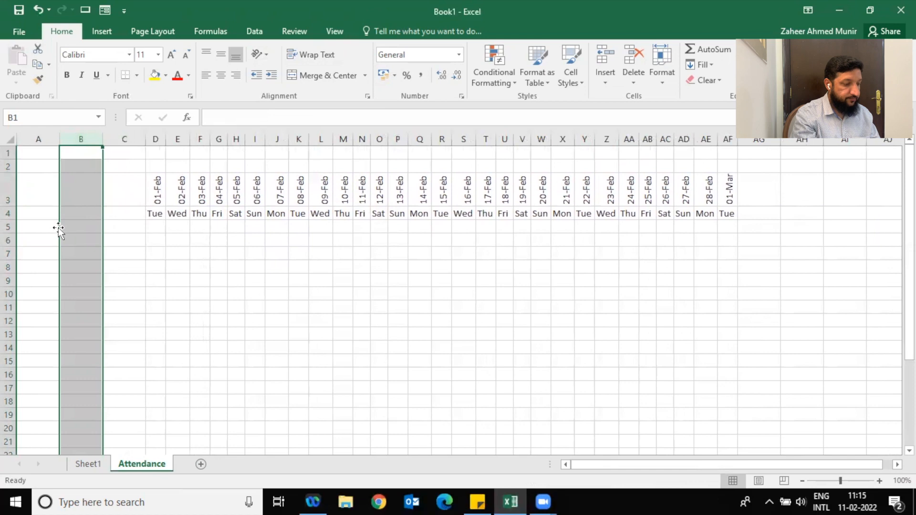
Enter the headers Roll No in B4 and Student Name in C4, and autofit the width of column C.
{"action": "left_click", "coordinate": [48, 219]}
{"action": "key", "text": "Right"}
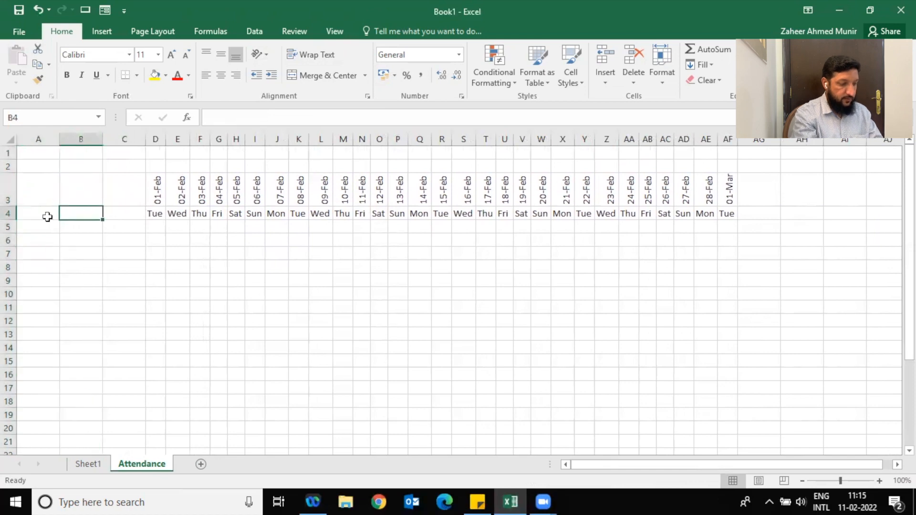
{"action": "type", "text": "Roo"}
{"action": "key", "text": "BackSpace"}
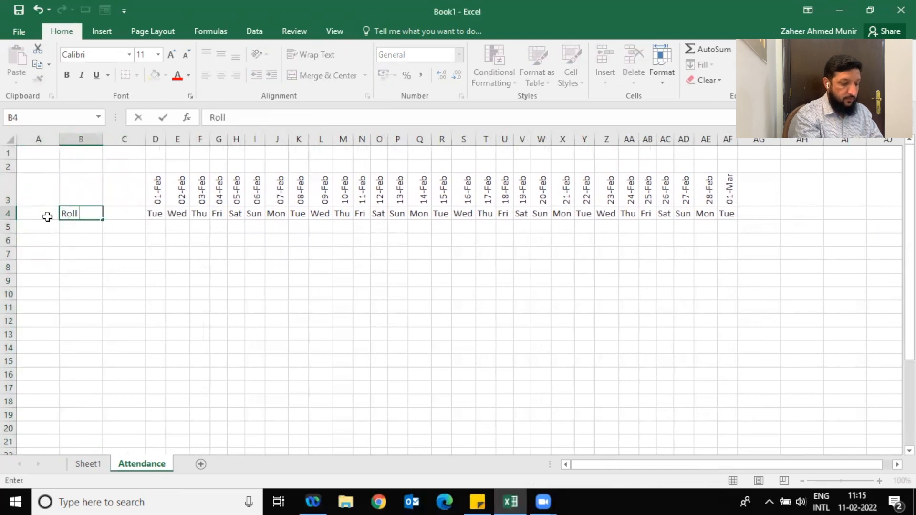
{"action": "type", "text": "ll No"}
{"action": "key", "text": "Right"}
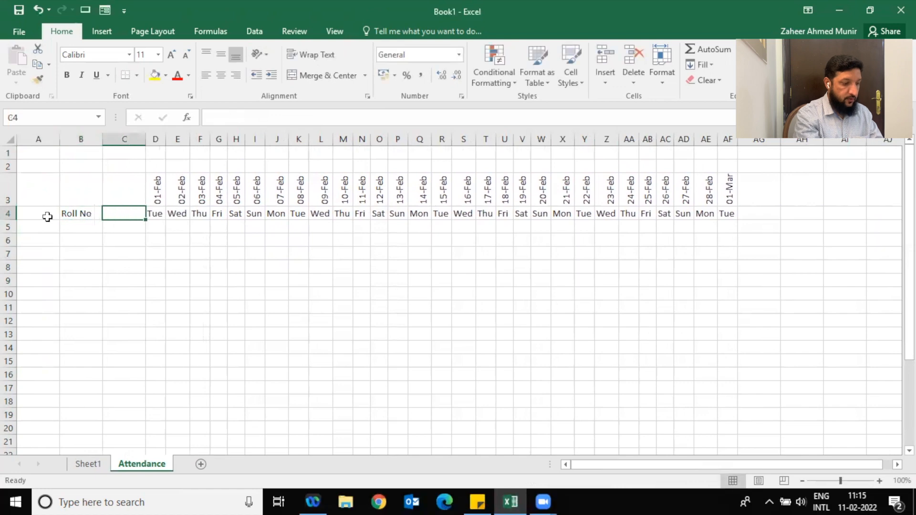
{"action": "type", "text": "Student"}
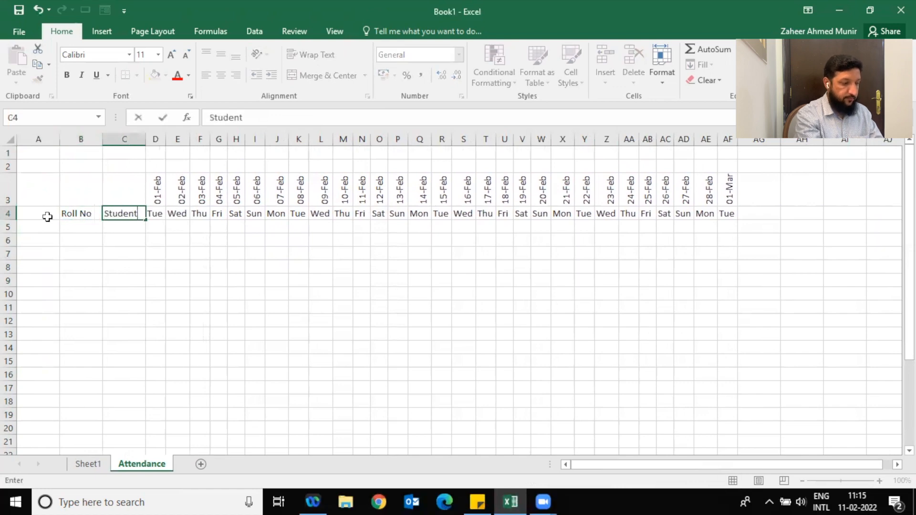
{"action": "type", "text": " Name"}
{"action": "key", "text": "Return"}
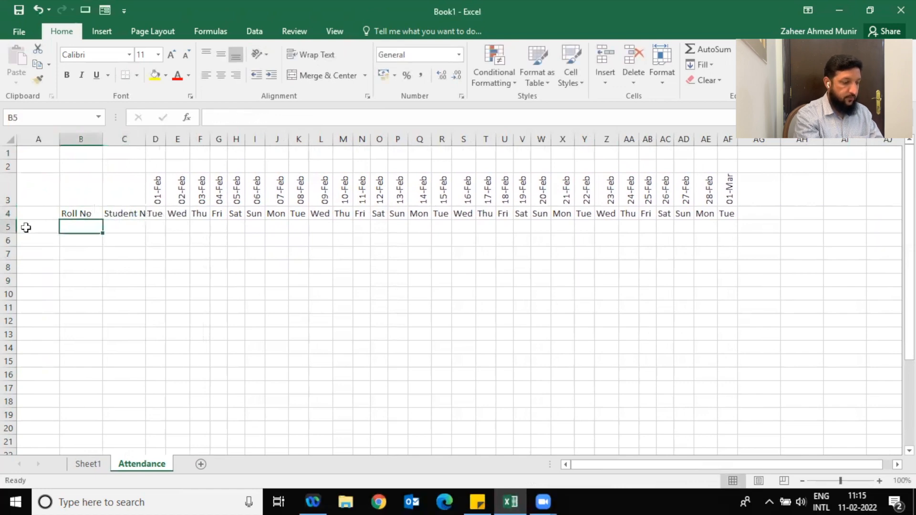
{"action": "double_click", "coordinate": [146, 138]}
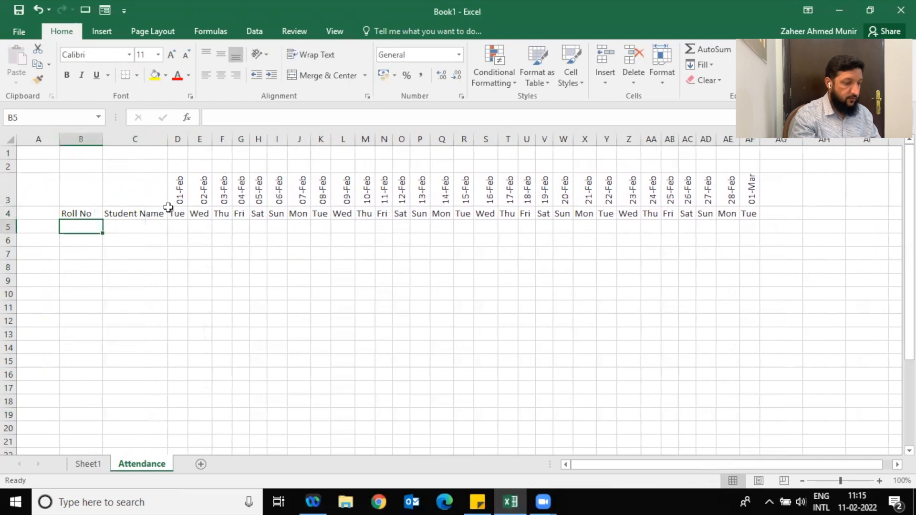
Enter 1 in B5 and fill it down to B21 as a series from 1 to 17.
{"action": "left_click", "coordinate": [97, 226]}
{"action": "type", "text": "1"}
{"action": "key", "text": "ctrl+Return"}
{"action": "left_click_drag", "start_coordinate": [102, 231], "coordinate": [104, 446]}
{"action": "left_click", "coordinate": [110, 442]}
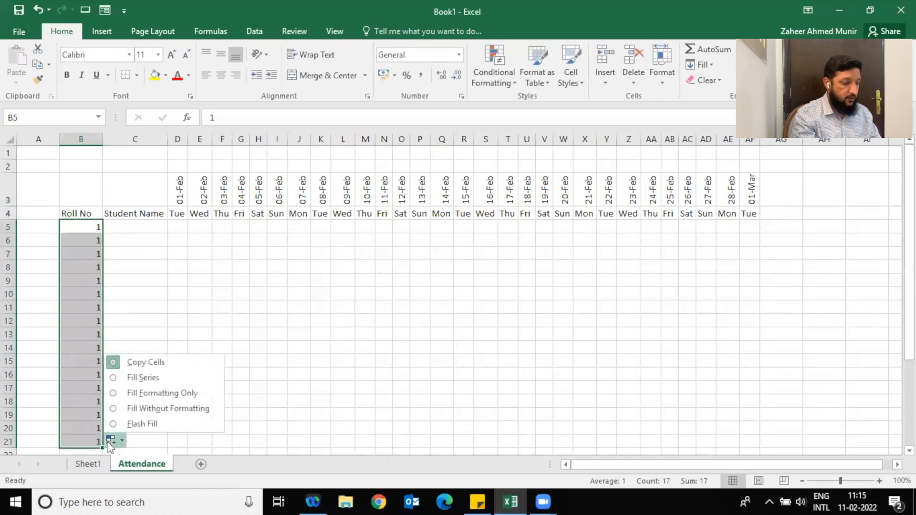
{"action": "left_click", "coordinate": [169, 377]}
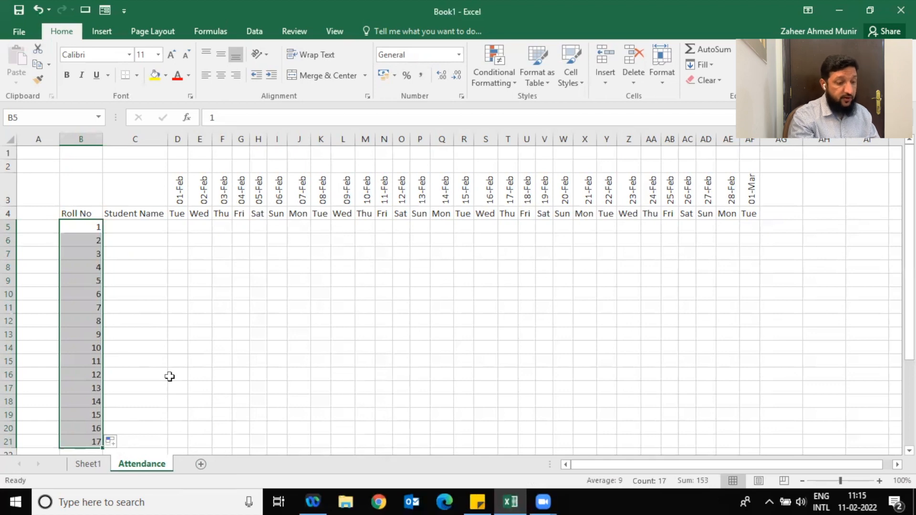
Apply the custom number format 0000 to the roll numbers in B5:B21.
{"action": "left_click", "coordinate": [463, 99]}
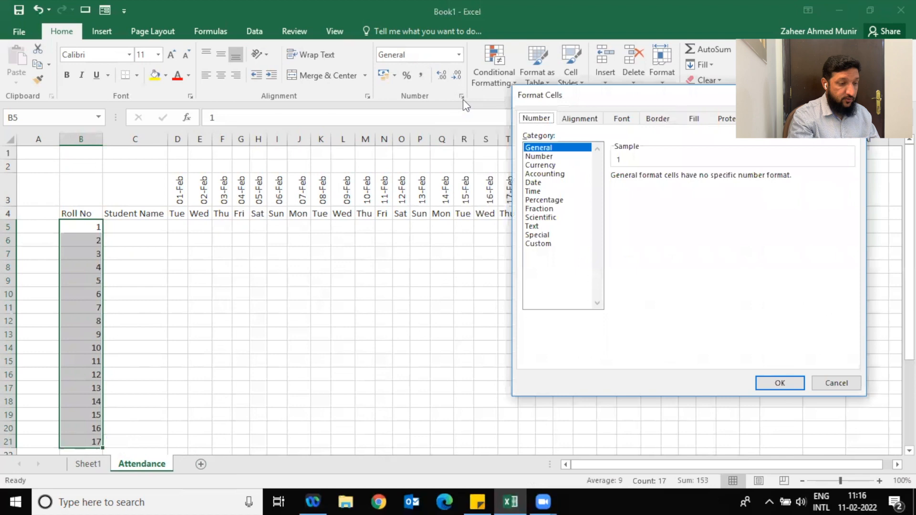
{"action": "left_click", "coordinate": [539, 244]}
{"action": "key", "text": "Tab"}
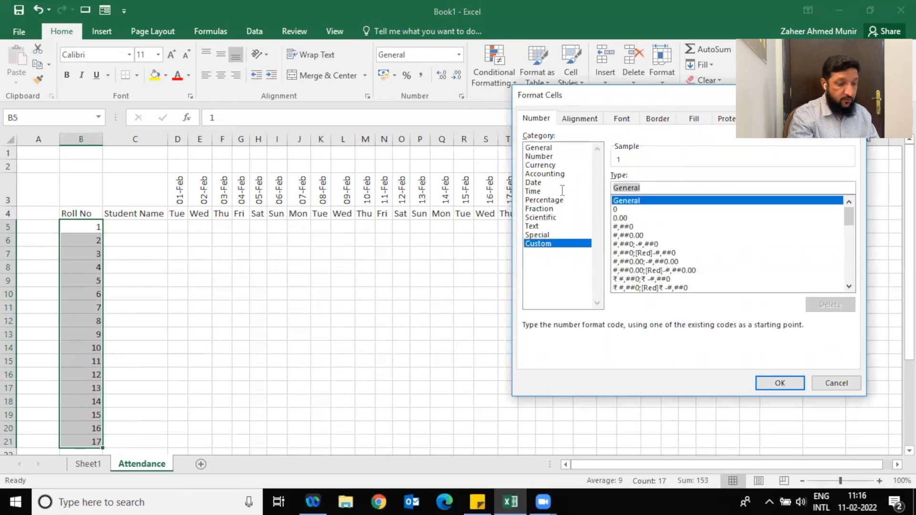
{"action": "type", "text": "0000"}
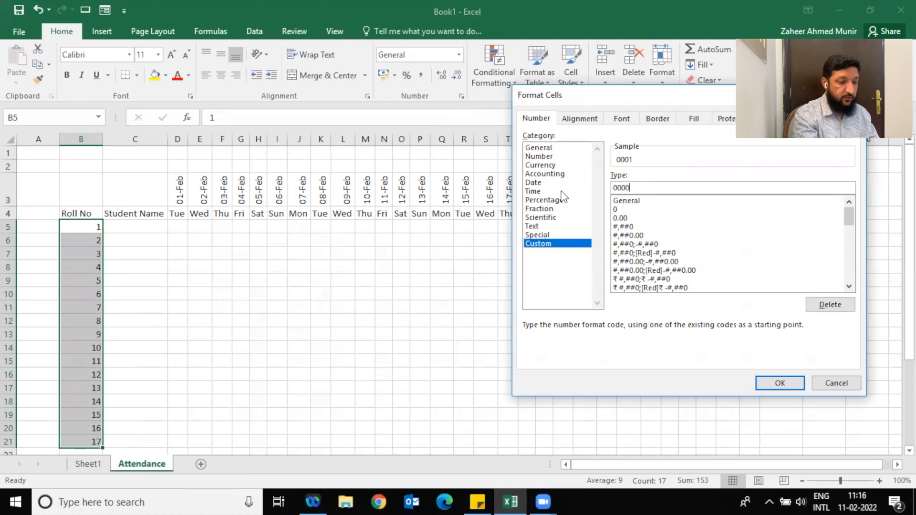
{"action": "left_click", "coordinate": [783, 385]}
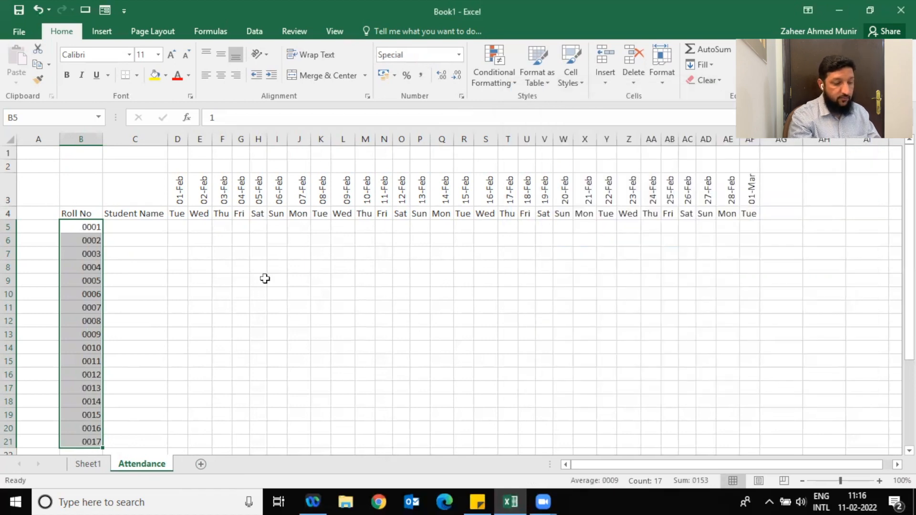
Enter Name 1 in C5 and fill the series down to Name 17 in C21.
{"action": "left_click", "coordinate": [138, 229]}
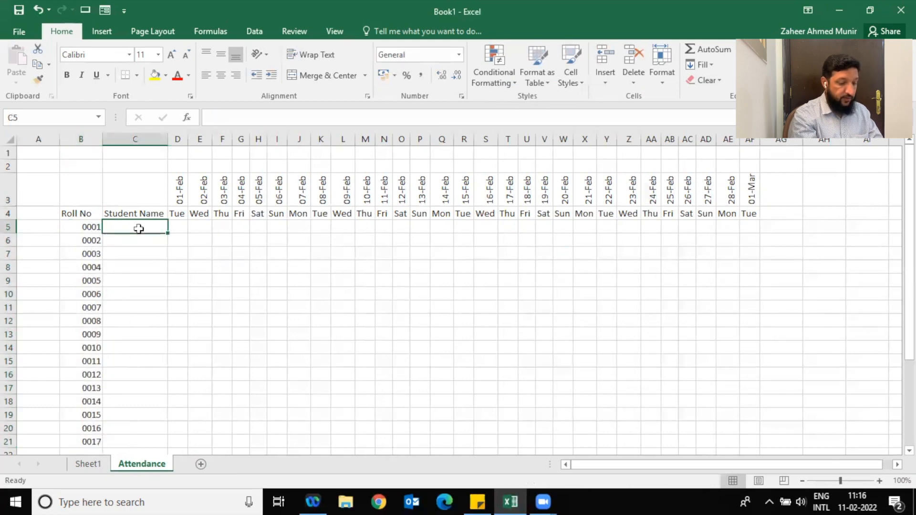
{"action": "type", "text": "Name 1"}
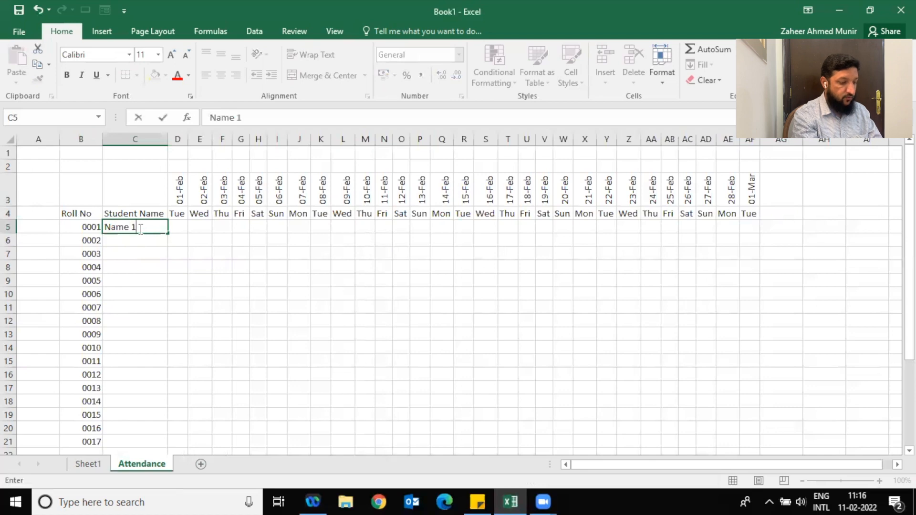
{"action": "key", "text": "Return"}
{"action": "left_click", "coordinate": [158, 228]}
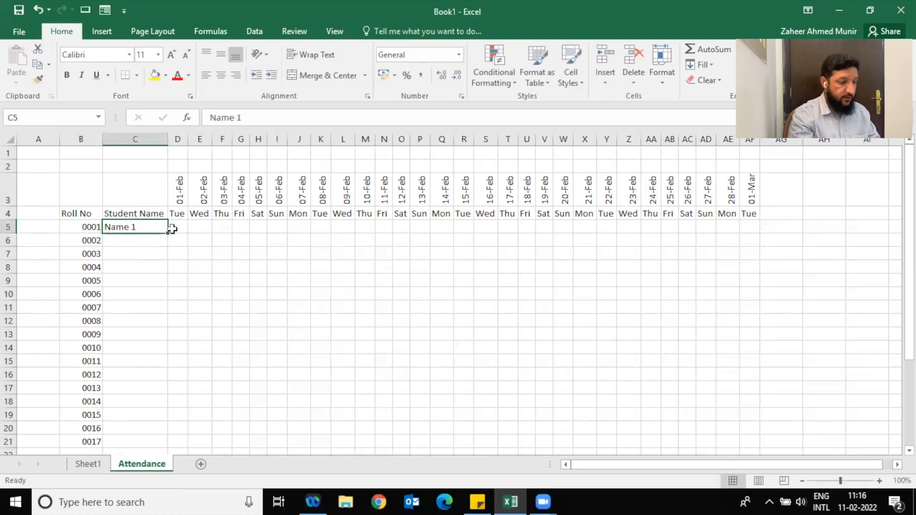
{"action": "left_click_drag", "start_coordinate": [170, 233], "coordinate": [170, 447]}
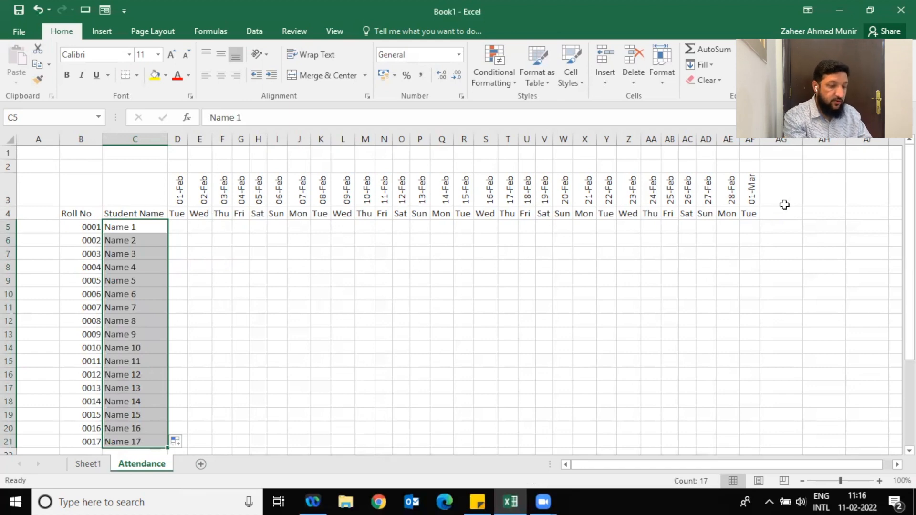
Extend the dates in row 3 to 03-Mar and the weekday formula in row 4 to column AH, autofitting all columns.
{"action": "left_click_drag", "start_coordinate": [180, 186], "coordinate": [747, 196]}
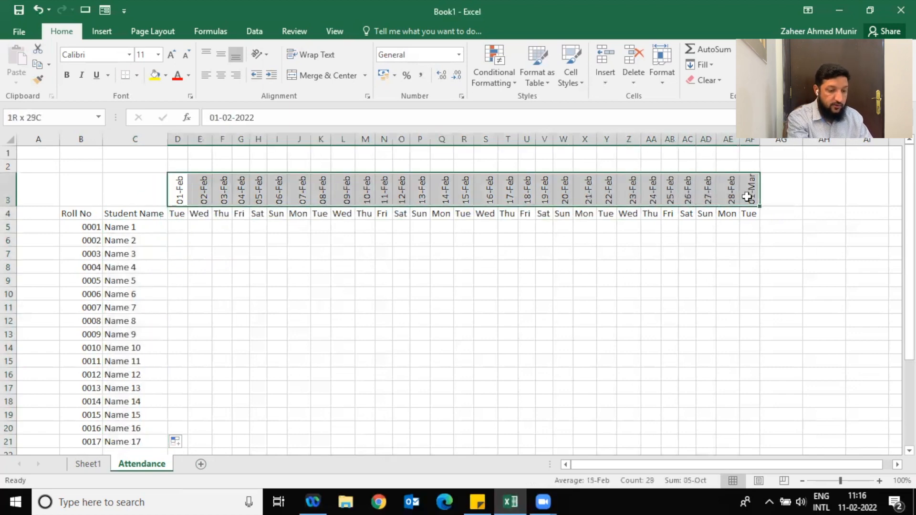
{"action": "left_click", "coordinate": [751, 198]}
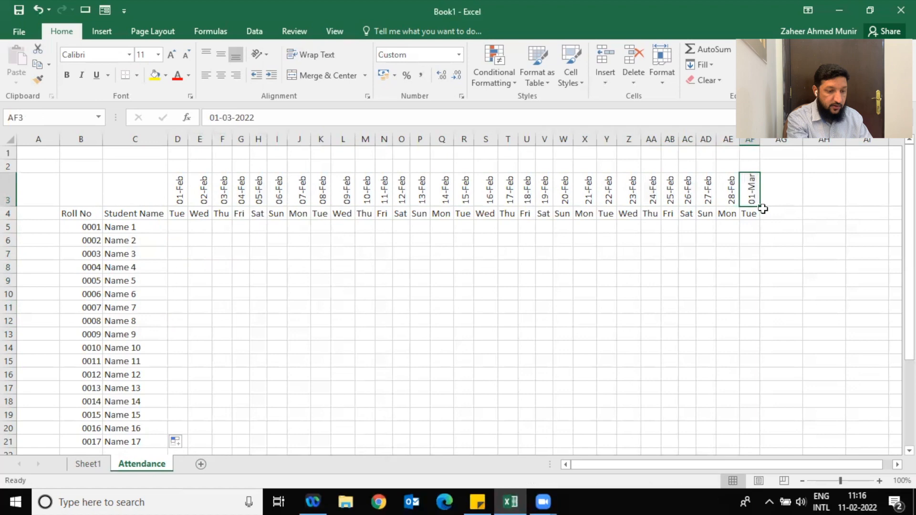
{"action": "left_click_drag", "start_coordinate": [763, 208], "coordinate": [842, 205]}
{"action": "left_click", "coordinate": [748, 213]}
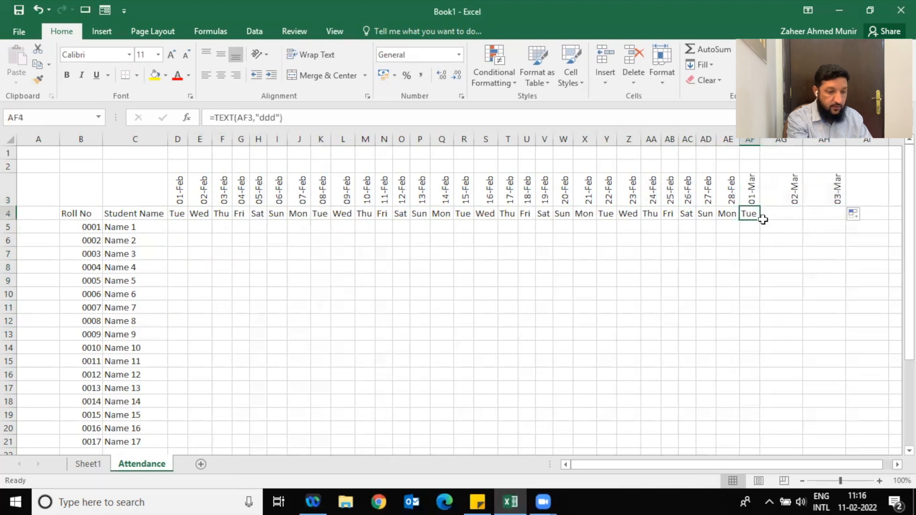
{"action": "left_click_drag", "start_coordinate": [760, 220], "coordinate": [828, 225]}
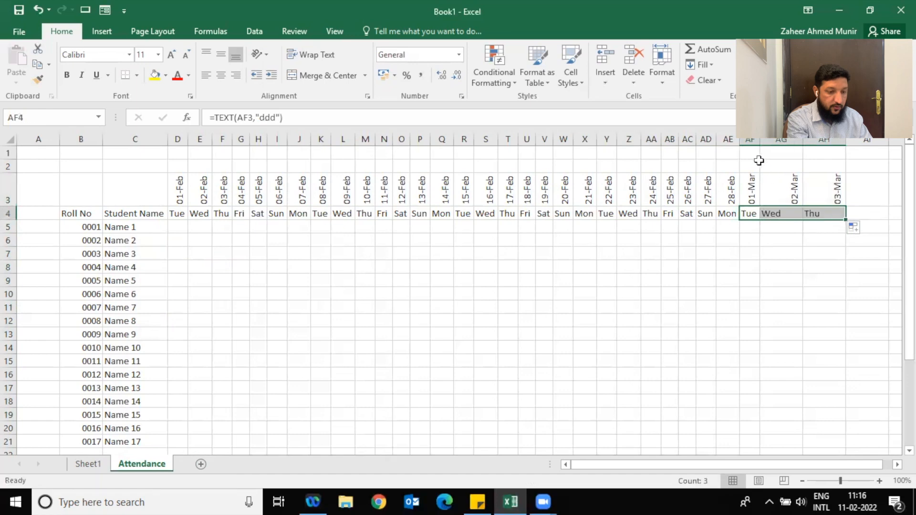
{"action": "left_click", "coordinate": [10, 140]}
{"action": "double_click", "coordinate": [102, 139]}
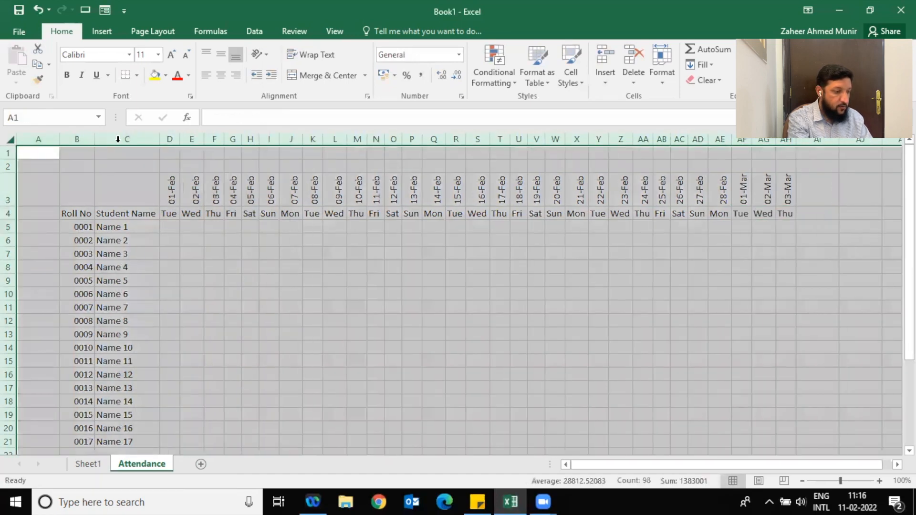
Merge and center cells B3:C3 above the Roll No and Student Name headers, with middle vertical alignment.
{"action": "left_click", "coordinate": [176, 192]}
{"action": "key", "text": "ctrl+shift+Right"}
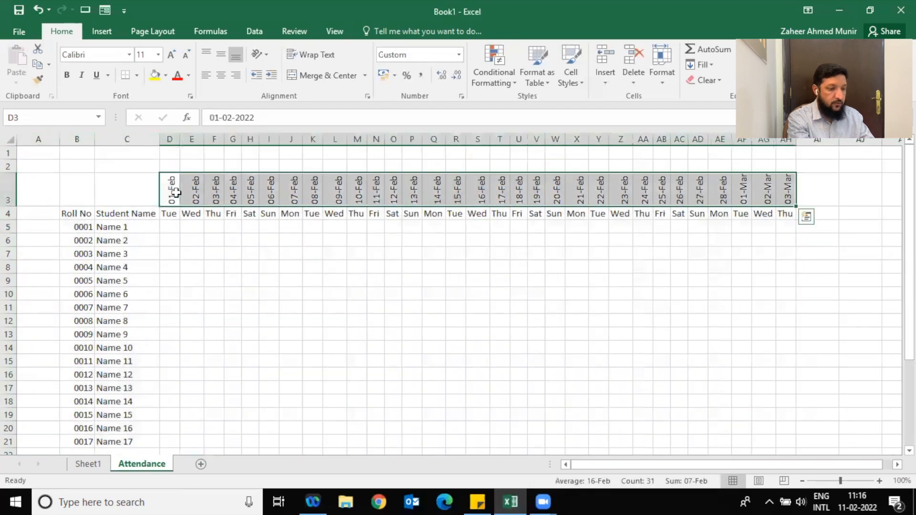
{"action": "key", "text": "Left"}
{"action": "key", "text": "Left"}
{"action": "key", "text": "Right"}
{"action": "key", "text": "Right"}
{"action": "key", "text": "Left"}
{"action": "key", "text": "Left"}
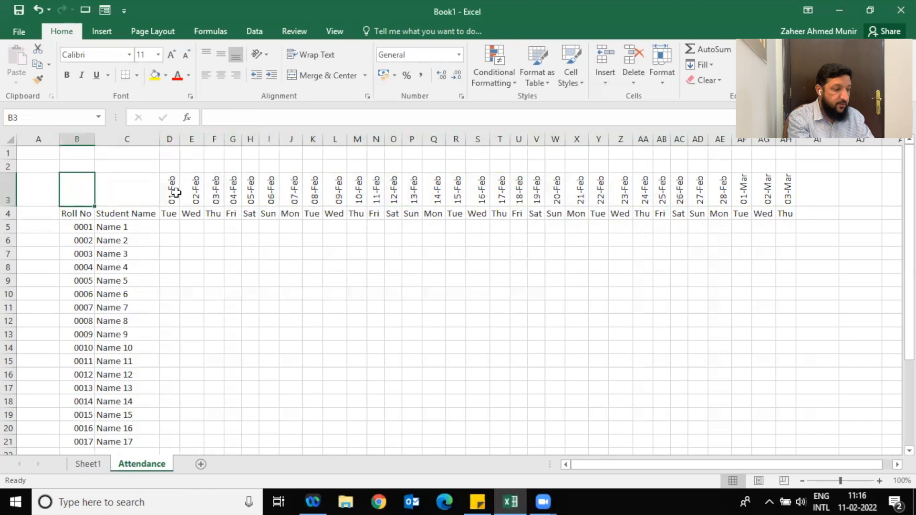
{"action": "key", "text": "shift+Right"}
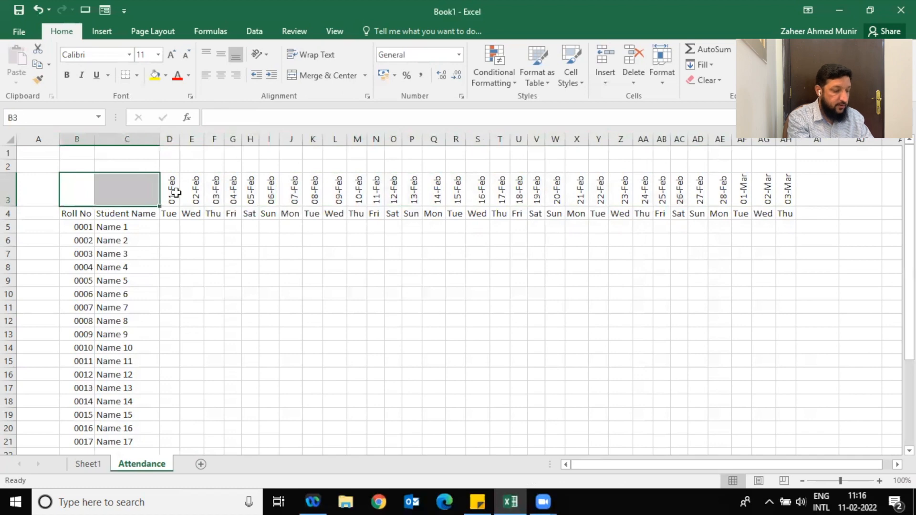
{"action": "left_click", "coordinate": [313, 72]}
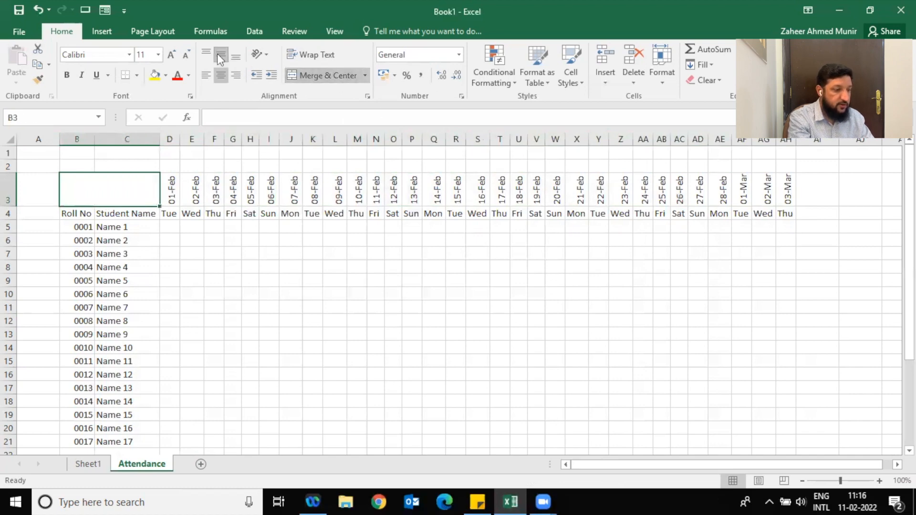
Enter the current date, 11-02-2022, in the merged cell B3.
{"action": "key", "text": "ctrl+semicolon"}
{"action": "key", "text": "Return"}
{"action": "key", "text": "Up"}
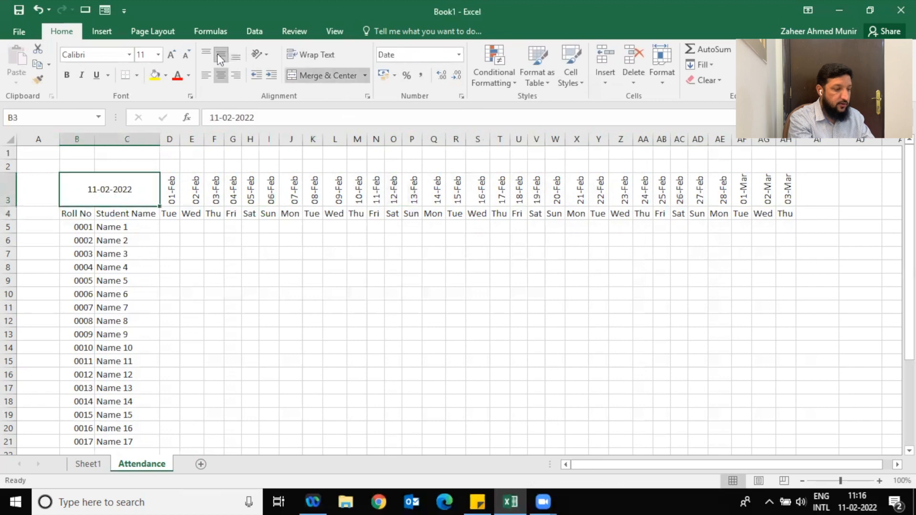
Format the date in merged cell B3 with the custom format mmmm-yy and fill the cell yellow.
{"action": "left_click", "coordinate": [462, 99]}
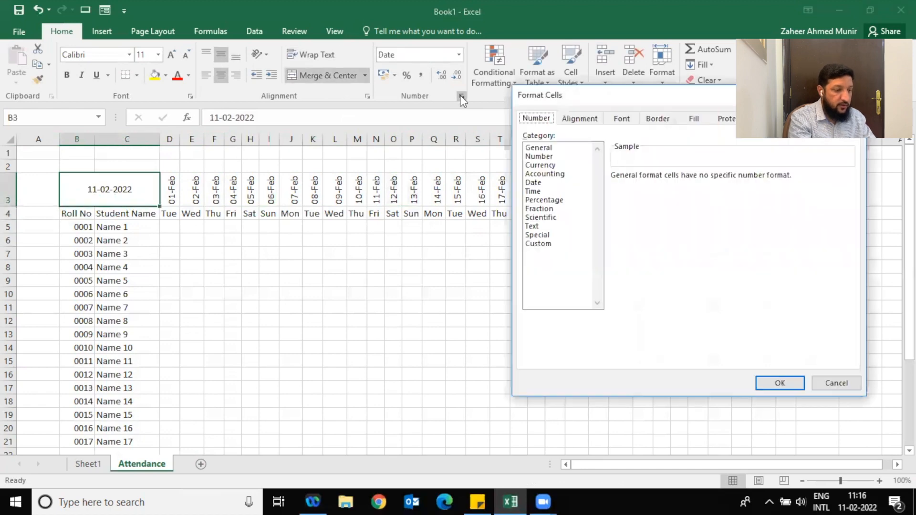
{"action": "left_click", "coordinate": [539, 243]}
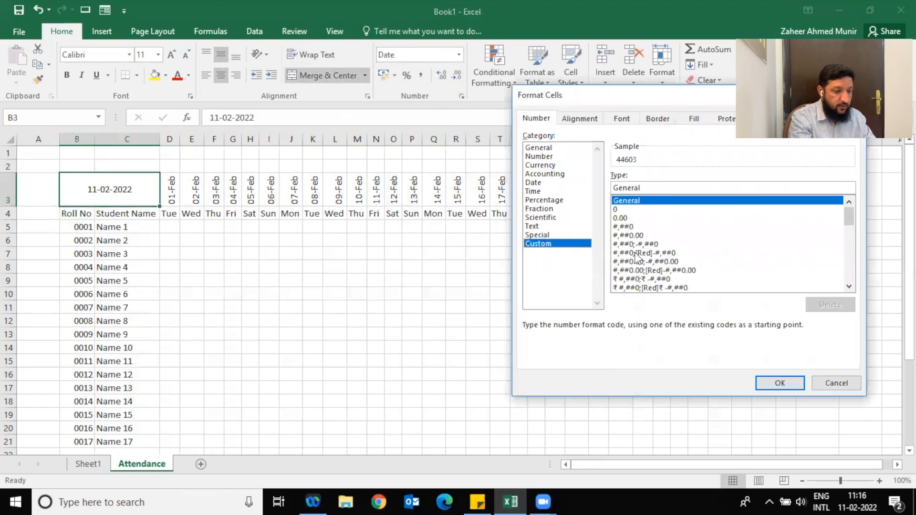
{"action": "left_click", "coordinate": [543, 181]}
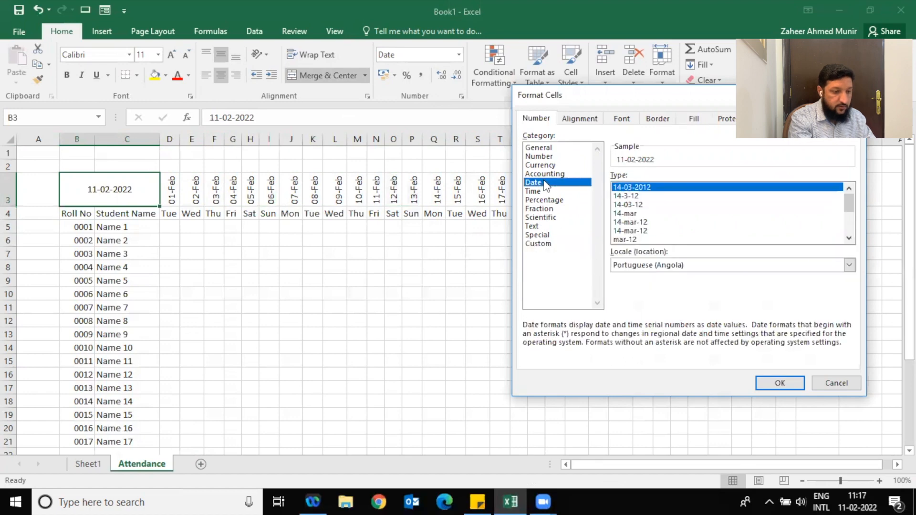
{"action": "left_click", "coordinate": [548, 235]}
{"action": "left_click", "coordinate": [554, 244]}
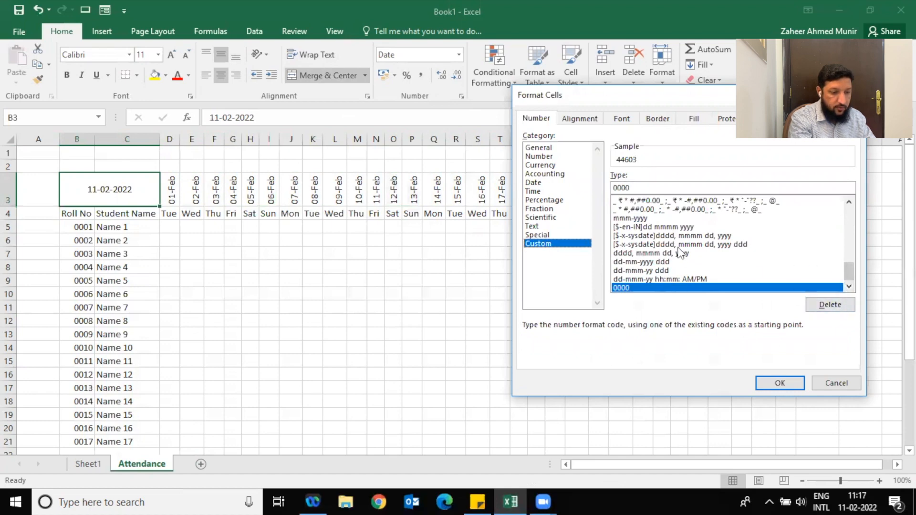
{"action": "left_click", "coordinate": [644, 218]}
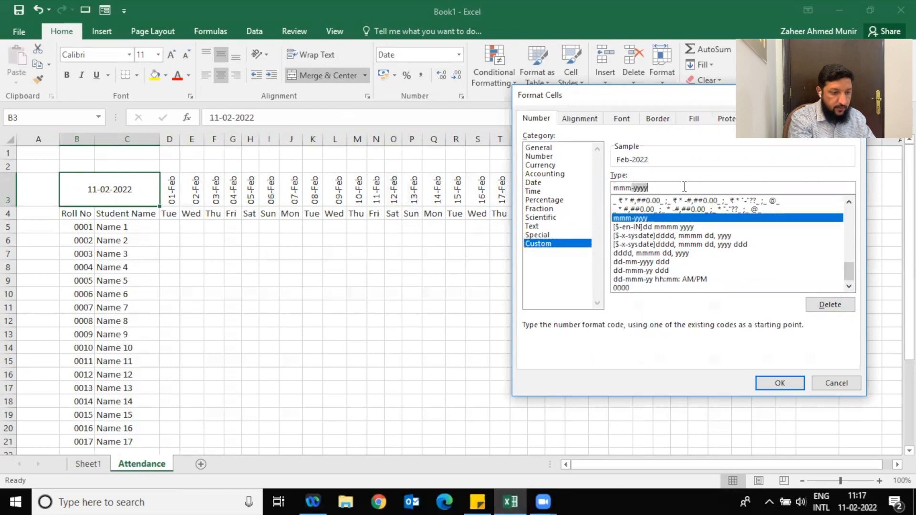
{"action": "left_click", "coordinate": [634, 187]}
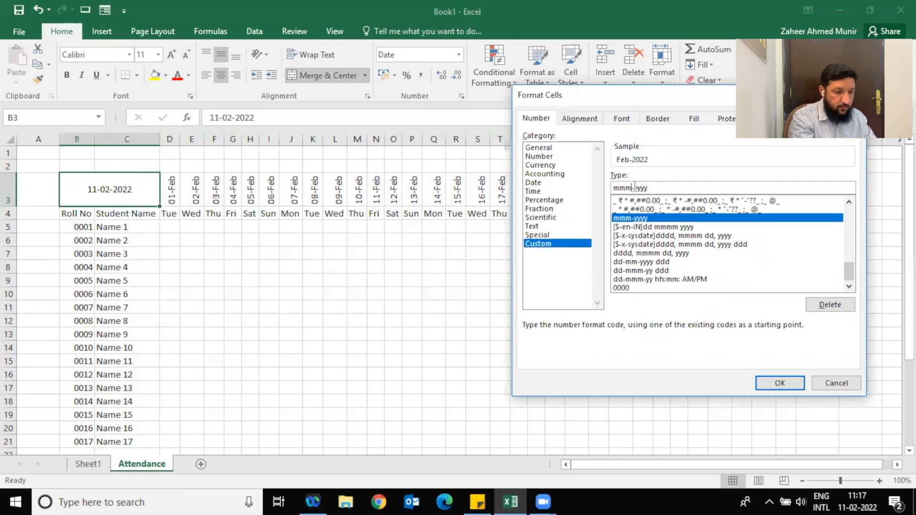
{"action": "type", "text": "m"}
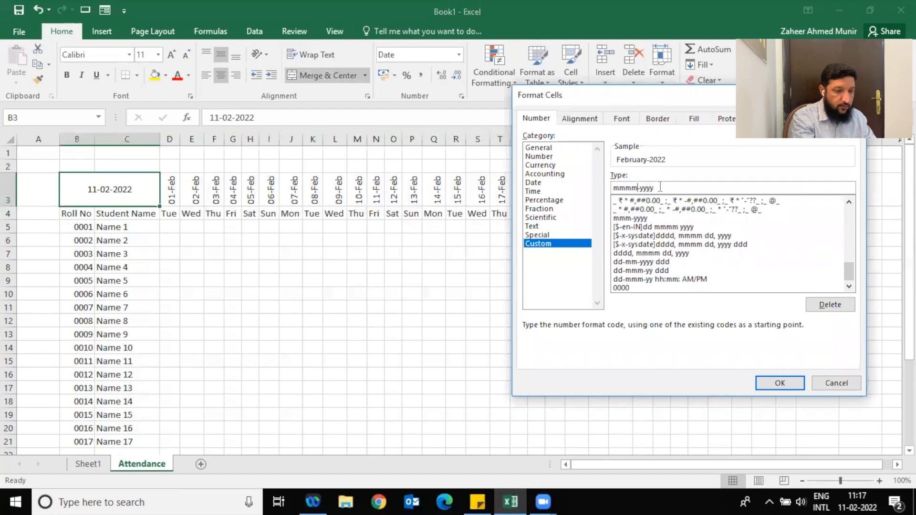
{"action": "left_click", "coordinate": [768, 382]}
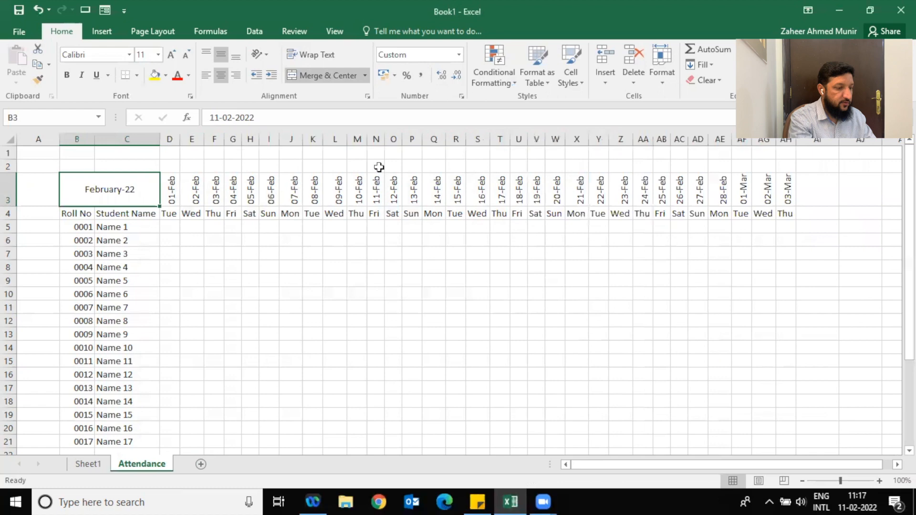
{"action": "left_click", "coordinate": [152, 75]}
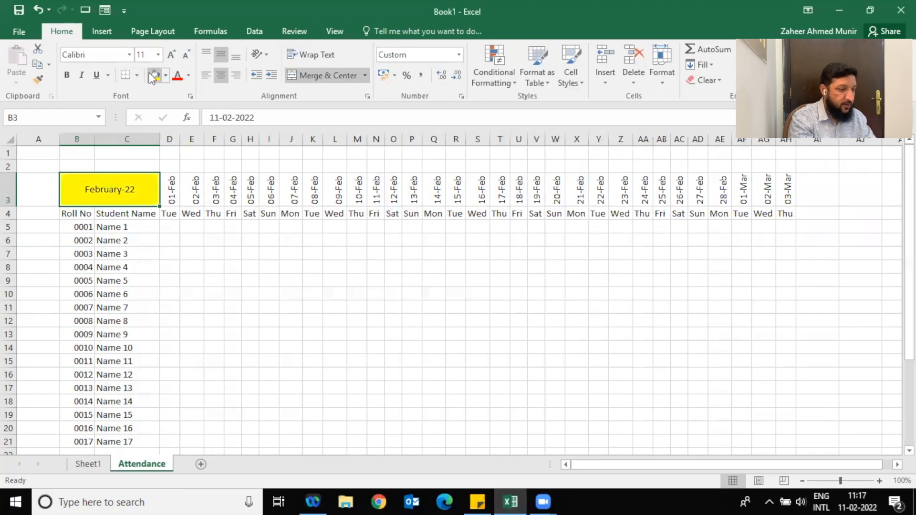
{"action": "key", "text": "Down"}
{"action": "key", "text": "Right"}
{"action": "key", "text": "Right"}
{"action": "key", "text": "Down"}
{"action": "key", "text": "Up"}
{"action": "key", "text": "Up"}
{"action": "key", "text": "Down"}
{"action": "key", "text": "Down"}
{"action": "key", "text": "Right"}
{"action": "key", "text": "Right"}
{"action": "key", "text": "Right"}
{"action": "key", "text": "Up"}
{"action": "key", "text": "Up"}
{"action": "key", "text": "Left"}
{"action": "key", "text": "Left"}
{"action": "key", "text": "Left"}
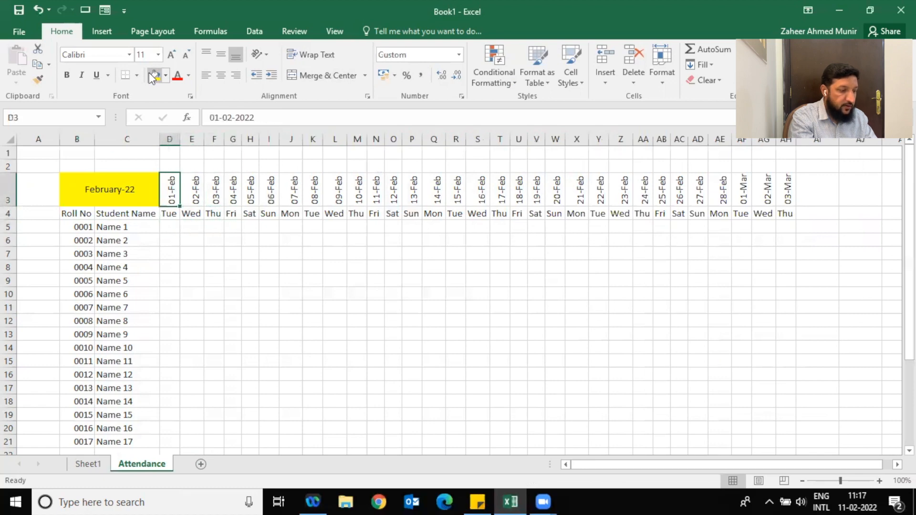
{"action": "key", "text": "Left"}
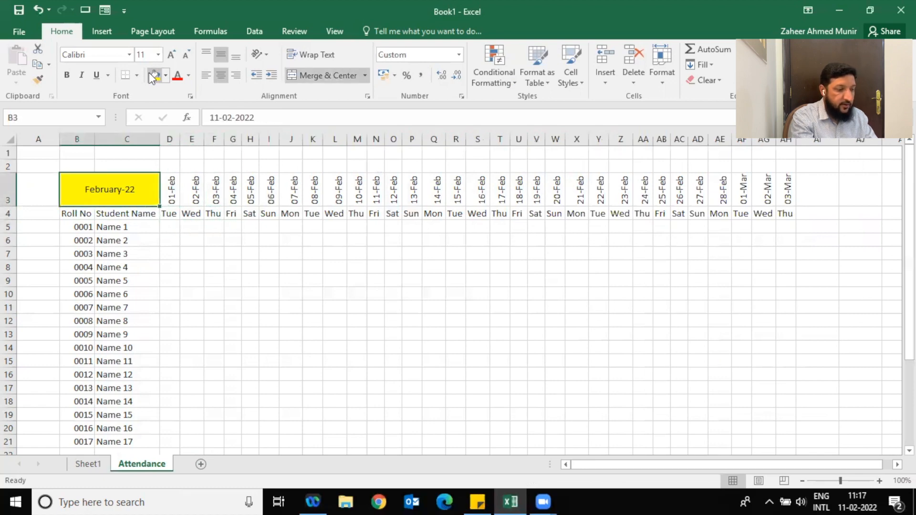
Change the date in merged cell B3 to 01-02-2022.
{"action": "left_click", "coordinate": [215, 119]}
{"action": "key", "text": "BackSpace"}
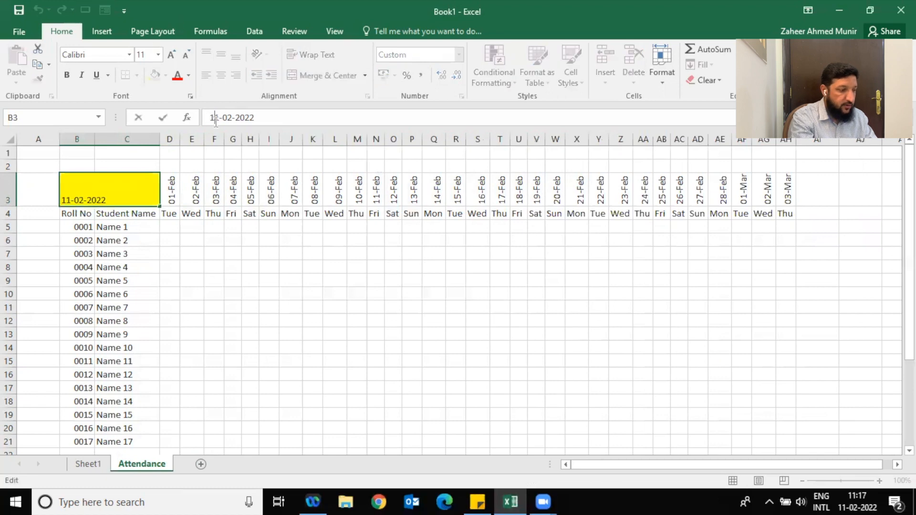
{"action": "key", "text": "Return"}
{"action": "key", "text": "Up"}
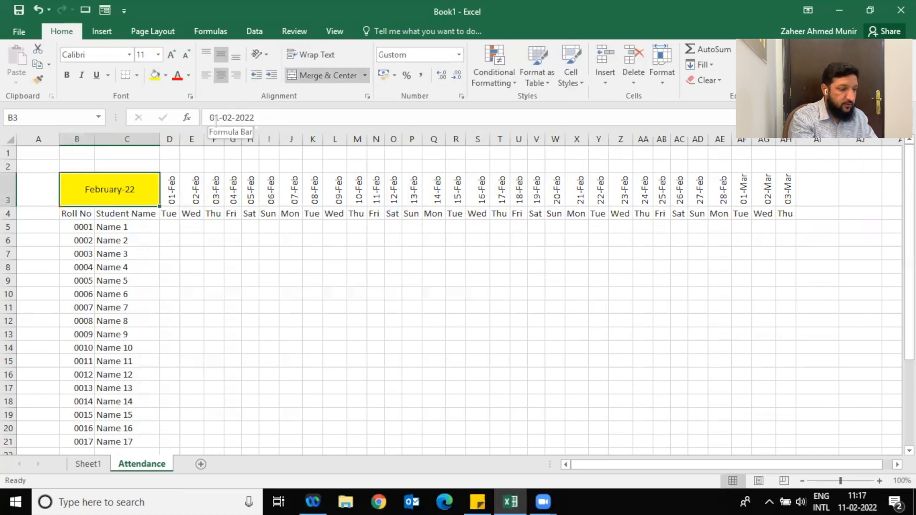
Change the month of the date in B3 so it reads 01-03-2022.
{"action": "left_click", "coordinate": [220, 118]}
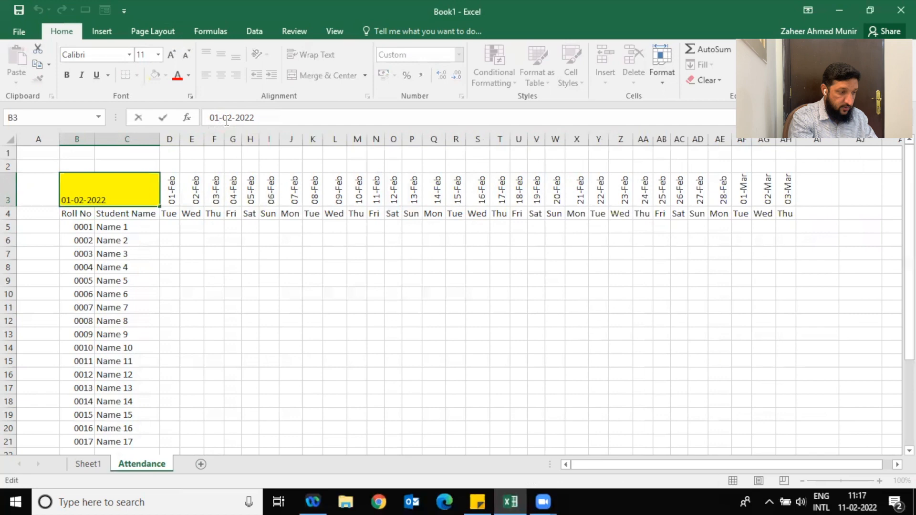
{"action": "key", "text": "Escape"}
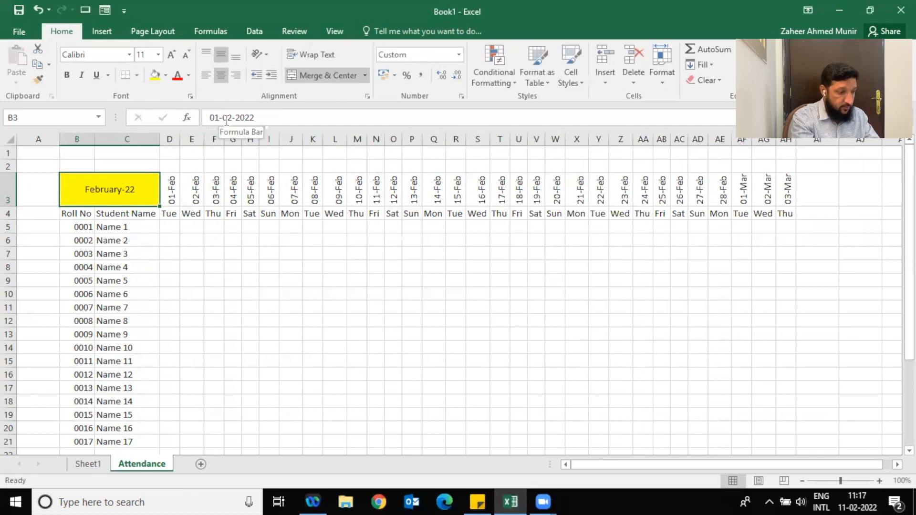
{"action": "left_click", "coordinate": [229, 118]}
{"action": "key", "text": "BackSpace"}
{"action": "type", "text": "3"}
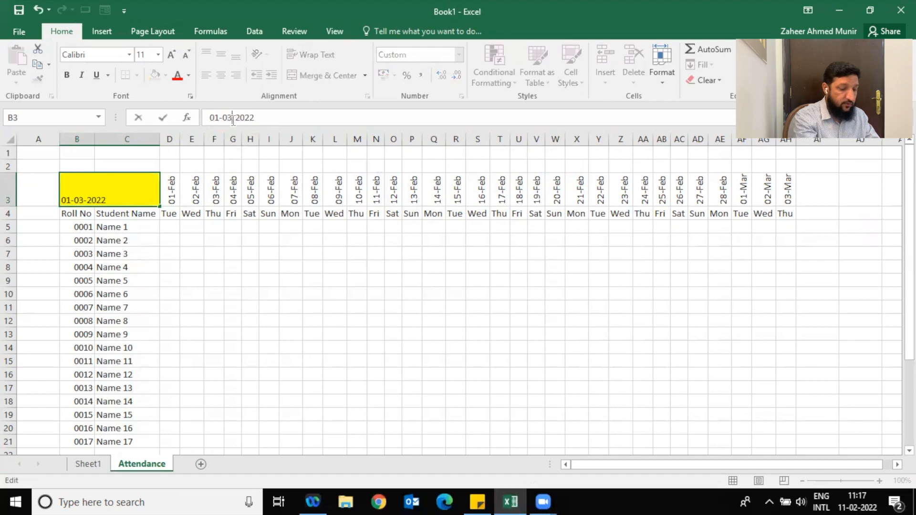
{"action": "key", "text": "Return"}
{"action": "key", "text": "Up"}
Check whether the row 3 date headers follow the month entered in B3.
{"action": "key", "text": "Right"}
{"action": "key", "text": "Right"}
{"action": "key", "text": "Right"}
{"action": "key", "text": "Right"}
{"action": "key", "text": "Right"}
{"action": "key", "text": "Right"}
{"action": "key", "text": "Right"}
{"action": "key", "text": "Right"}
{"action": "key", "text": "Right"}
{"action": "key", "text": "Right"}
{"action": "key", "text": "Right"}
{"action": "key", "text": "Right"}
{"action": "key", "text": "Right"}
{"action": "key", "text": "Right"}
{"action": "key", "text": "Right"}
{"action": "key", "text": "Right"}
{"action": "key", "text": "Right"}
{"action": "key", "text": "Right"}
{"action": "key", "text": "Right"}
{"action": "key", "text": "Right"}
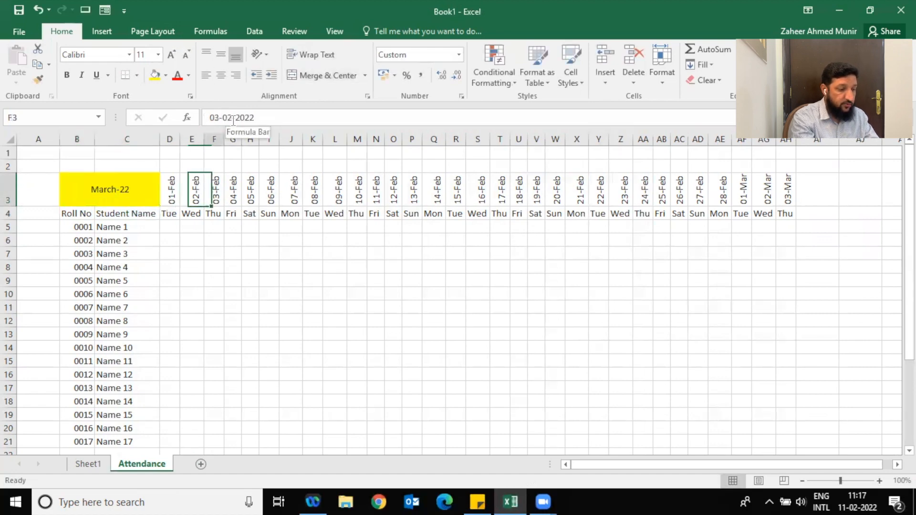
Link the first date header D3 to the month cell with the formula =B3.
{"action": "left_click", "coordinate": [172, 198]}
{"action": "type", "text": "="}
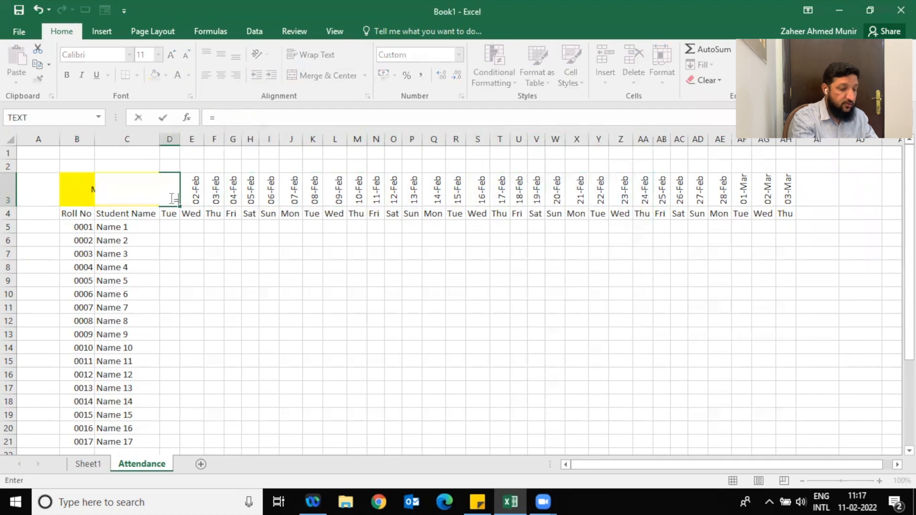
{"action": "left_click", "coordinate": [82, 190]}
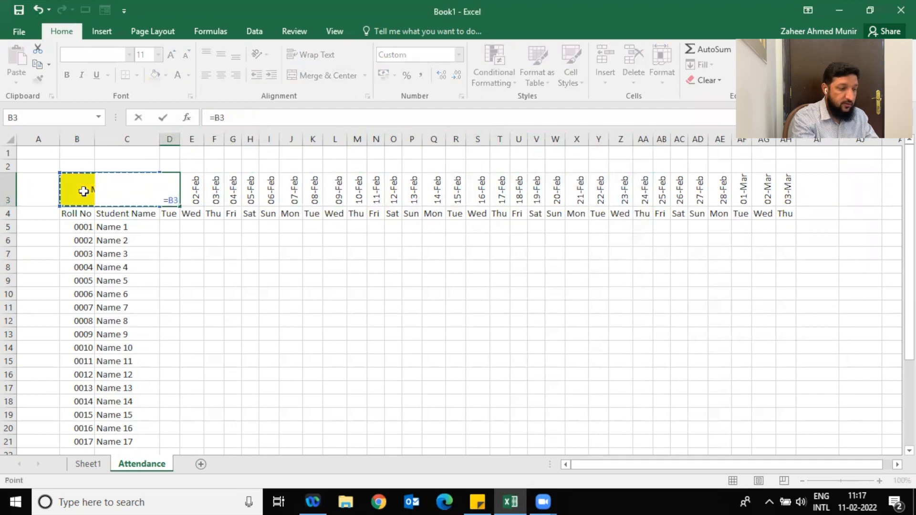
{"action": "key", "text": "Tab"}
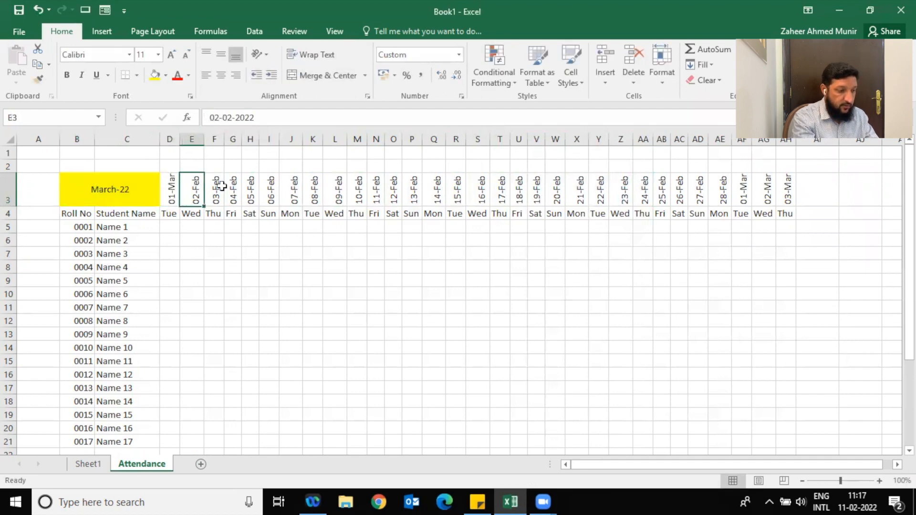
Enter =D3+1 in E3 and fill the formula across row 3 to AH3.
{"action": "type", "text": "="}
{"action": "key", "text": "Left"}
{"action": "type", "text": "+1"}
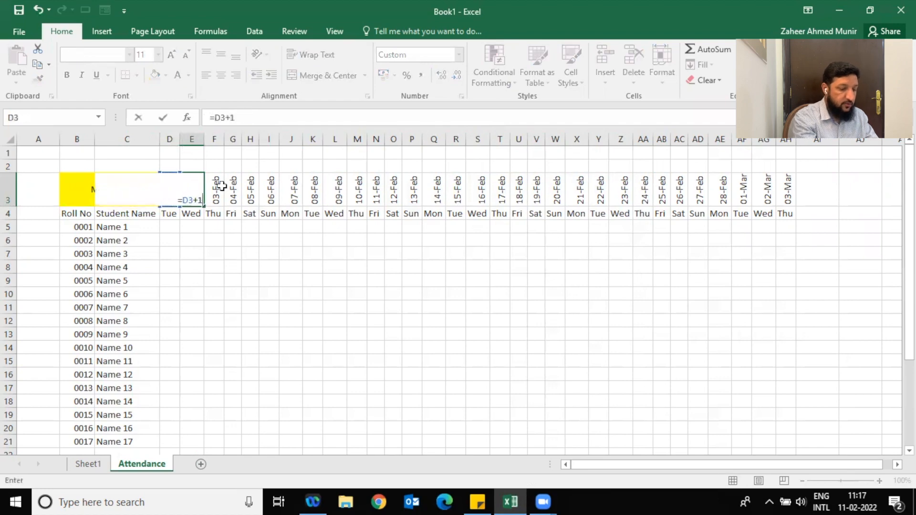
{"action": "key", "text": "Tab"}
{"action": "left_click", "coordinate": [196, 198]}
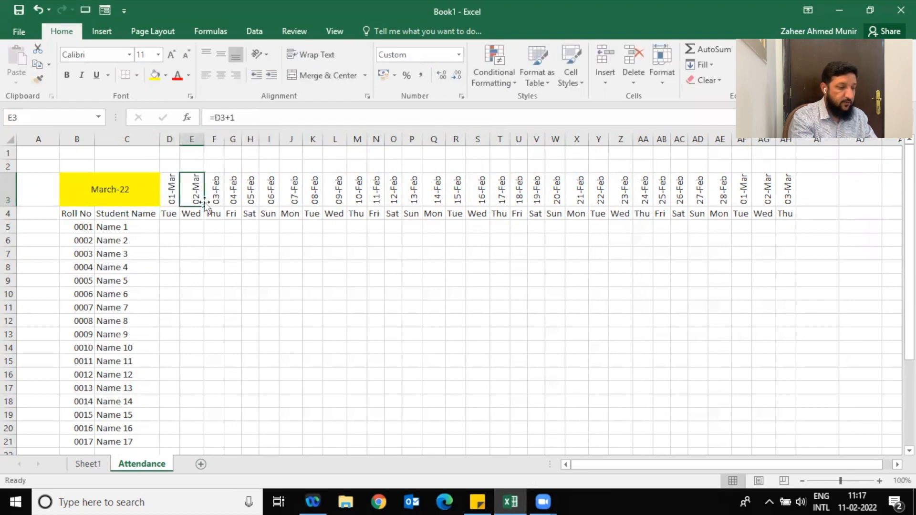
{"action": "left_click_drag", "start_coordinate": [204, 204], "coordinate": [788, 206]}
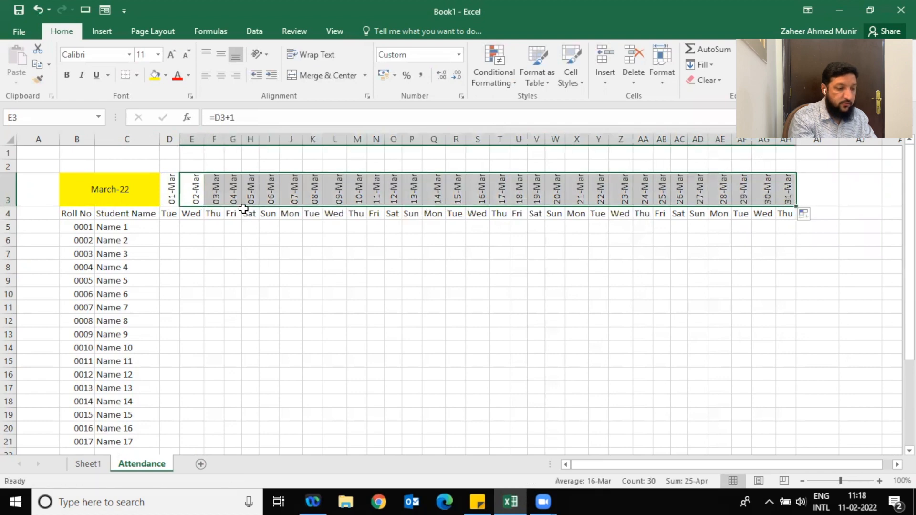
Test the linked headers by changing the date in B3 to 01-04-2022.
{"action": "left_click", "coordinate": [110, 193]}
{"action": "left_click", "coordinate": [231, 121]}
{"action": "key", "text": "BackSpace"}
{"action": "type", "text": "4"}
{"action": "key", "text": "Return"}
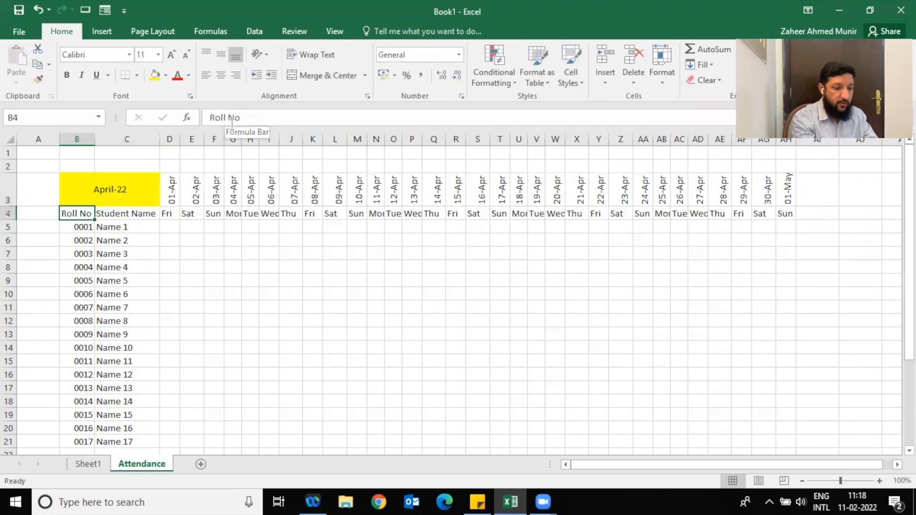
Autofit the widths of all columns on the Attendance sheet.
{"action": "left_click", "coordinate": [13, 139]}
{"action": "double_click", "coordinate": [93, 139]}
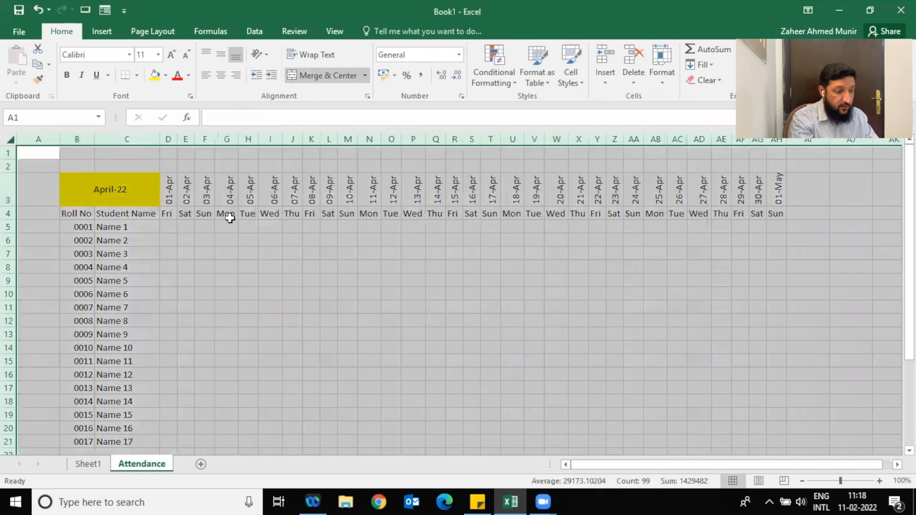
{"action": "left_click", "coordinate": [165, 214]}
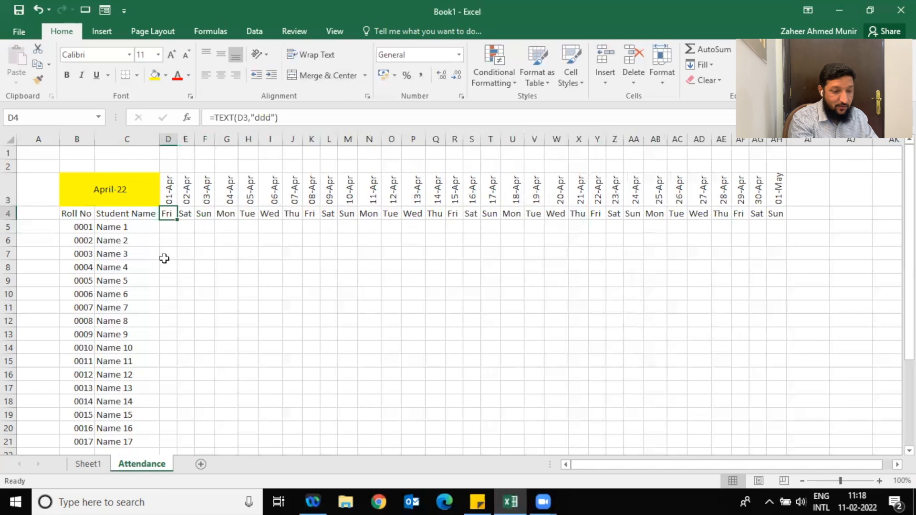
Set the date in B3 back to 01-02-2022.
{"action": "left_click", "coordinate": [115, 204]}
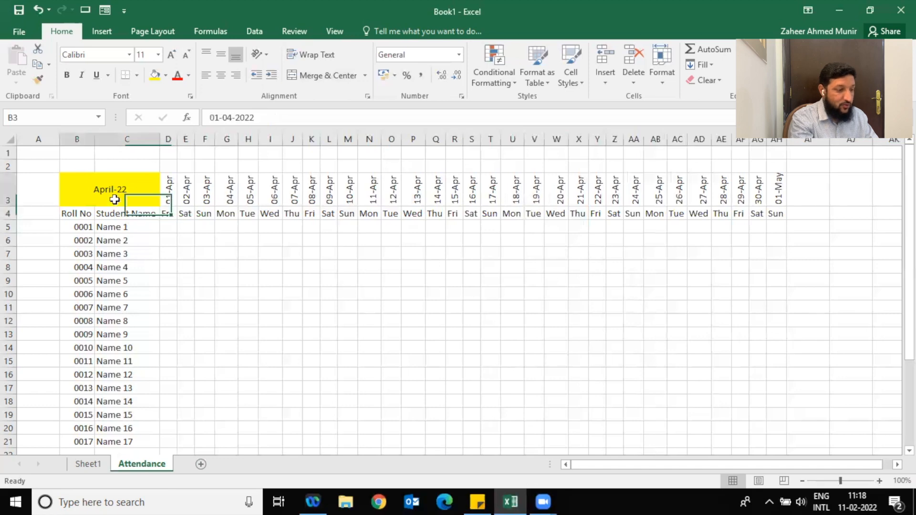
{"action": "left_click", "coordinate": [235, 117]}
{"action": "key", "text": "BackSpace"}
{"action": "type", "text": "2"}
{"action": "key", "text": "Return"}
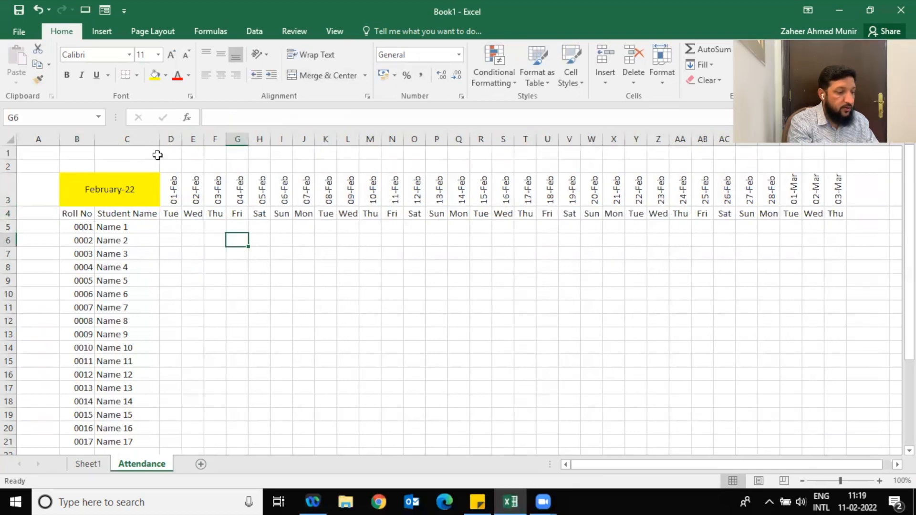
Enter P in K7 as the attendance mark for Name 3 on 08-Feb.
{"action": "left_click", "coordinate": [324, 252]}
{"action": "type", "text": "P"}
{"action": "key", "text": "Tab"}
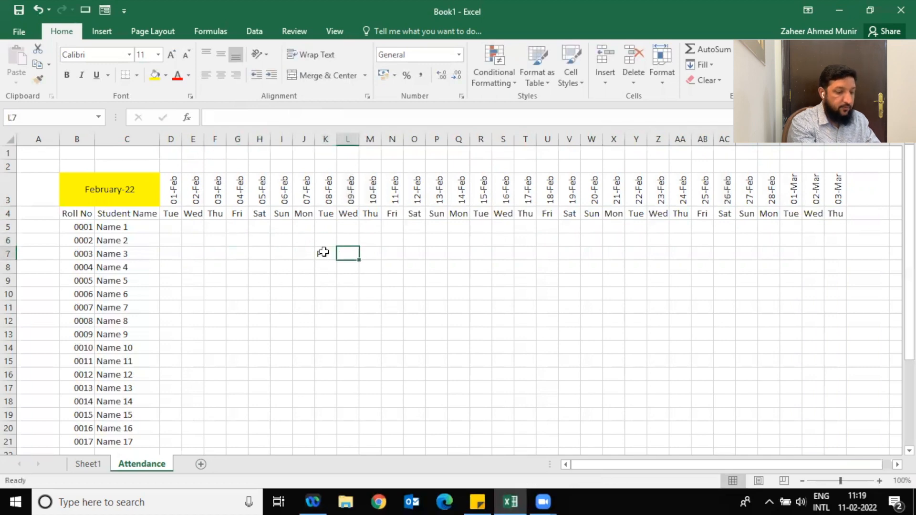
{"action": "key", "text": "Down"}
{"action": "key", "text": "Up"}
{"action": "key", "text": "Left"}
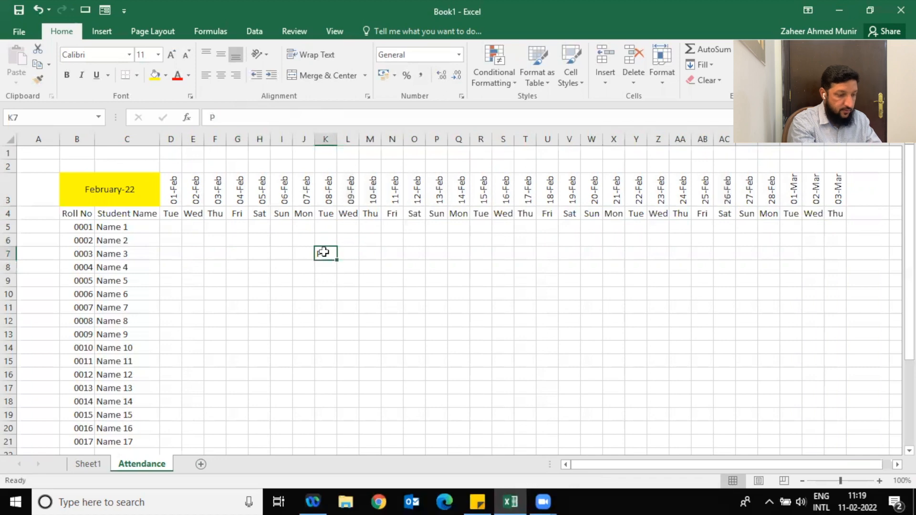
Enter A in O8 as the attendance mark for Name 4 on 12-Feb.
{"action": "key", "text": "Right"}
{"action": "key", "text": "Right"}
{"action": "key", "text": "Right"}
{"action": "key", "text": "Right"}
{"action": "key", "text": "Down"}
{"action": "type", "text": "A"}
{"action": "key", "text": "Tab"}
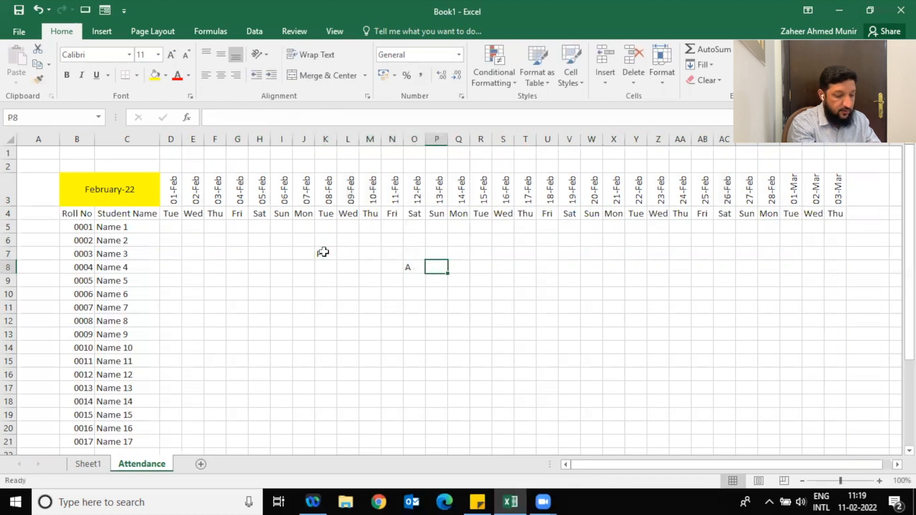
Enter HD in Q10 as the attendance mark for Name 6 on 14-Feb.
{"action": "key", "text": "Down"}
{"action": "key", "text": "Right"}
{"action": "key", "text": "Down"}
{"action": "type", "text": "HD"}
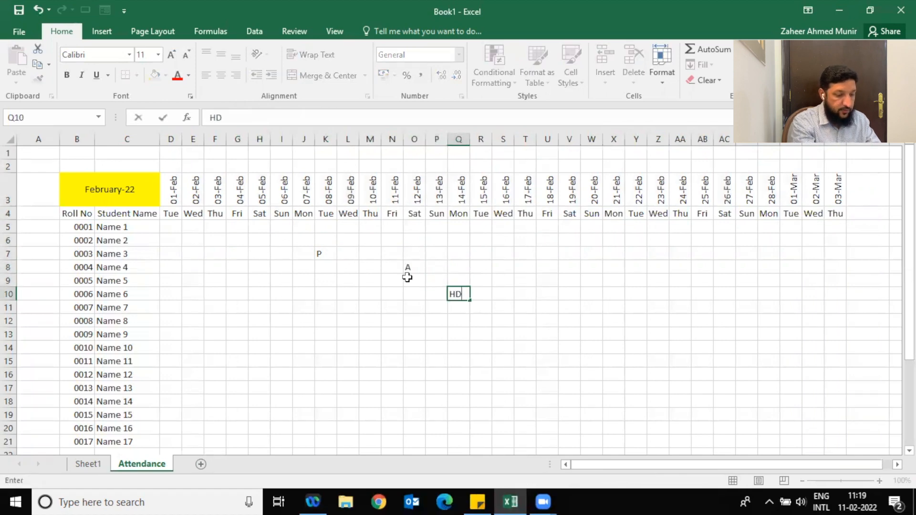
{"action": "key", "text": "Tab"}
{"action": "key", "text": "Down"}
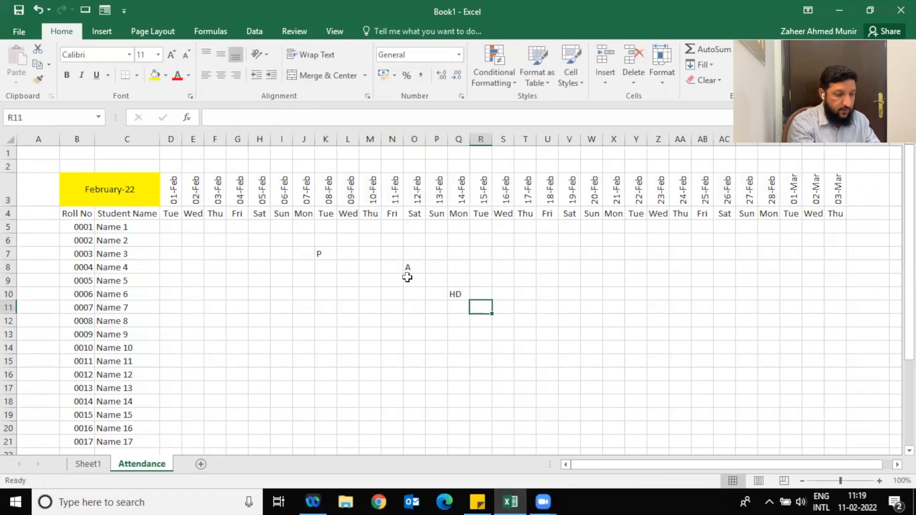
Replace the attendance mark for Name 4 on 12-Feb in O8 with L.
{"action": "key", "text": "Up"}
{"action": "key", "text": "Up"}
{"action": "key", "text": "Up"}
{"action": "key", "text": "Left"}
{"action": "key", "text": "Left"}
{"action": "key", "text": "Left"}
{"action": "type", "text": "L"}
{"action": "key", "text": "Left"}
{"action": "key", "text": "Left"}
{"action": "key", "text": "Left"}
{"action": "key", "text": "Left"}
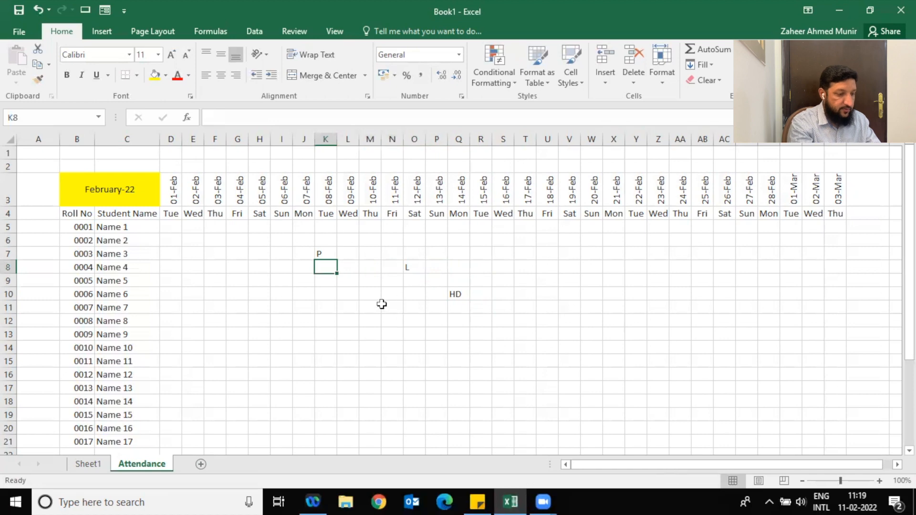
Apply all borders to the attendance table B3:AH21 and undo the change.
{"action": "mouse_move", "coordinate": [165, 228]}
{"action": "left_mouse_down"}
{"action": "mouse_move", "coordinate": [353, 333]}
{"action": "mouse_move", "coordinate": [642, 401]}
{"action": "mouse_move", "coordinate": [753, 416]}
{"action": "left_mouse_up"}
{"action": "left_click_drag", "start_coordinate": [122, 191], "coordinate": [837, 441]}
{"action": "left_click", "coordinate": [138, 76]}
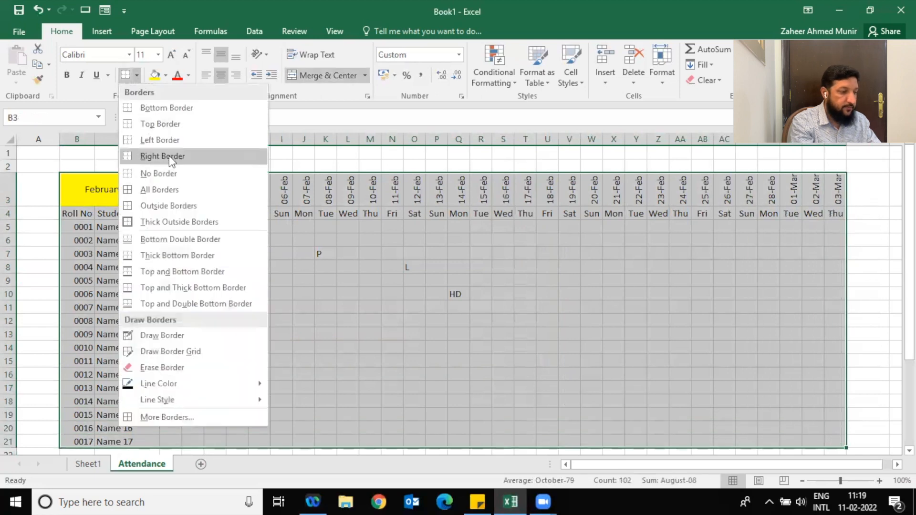
{"action": "left_click", "coordinate": [171, 190]}
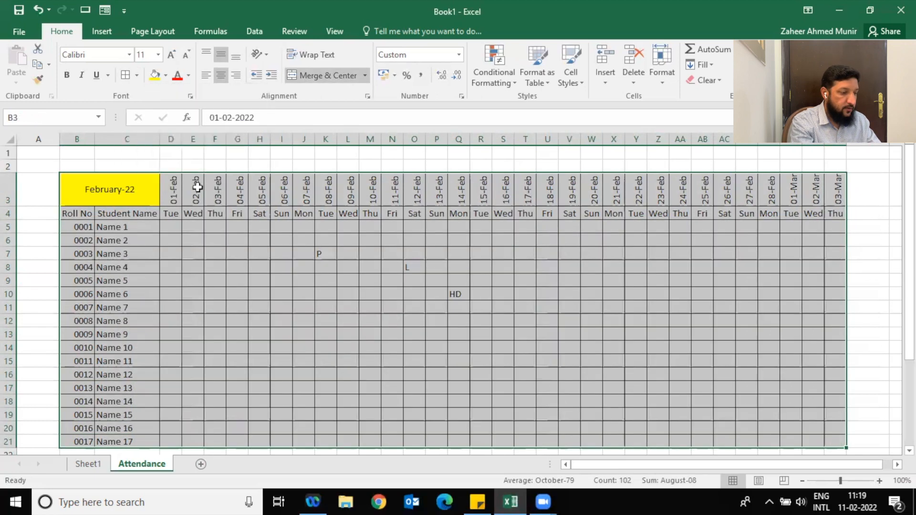
{"action": "left_click", "coordinate": [307, 247]}
{"action": "key", "text": "ctrl+z"}
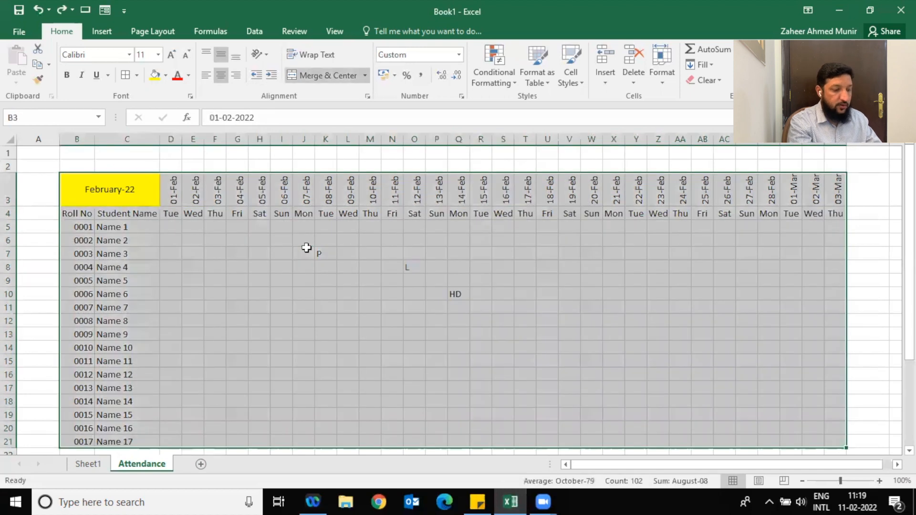
{"action": "left_click", "coordinate": [219, 228]}
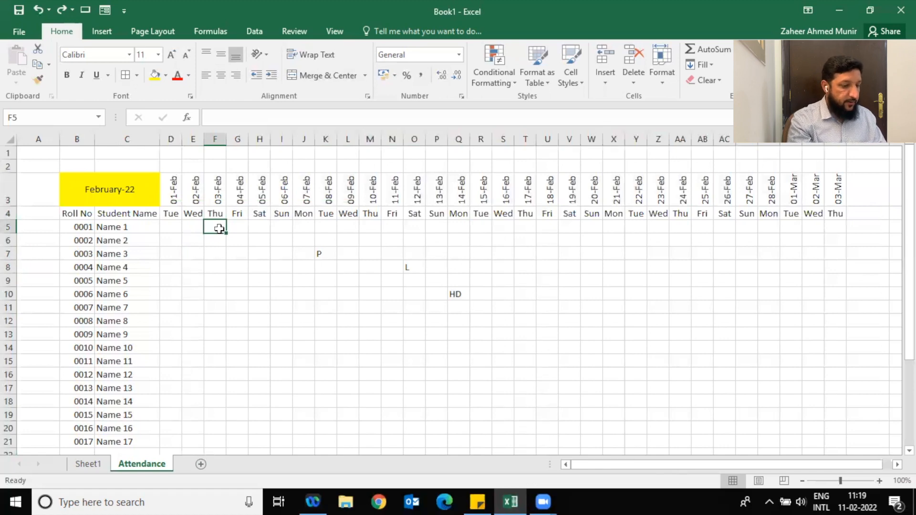
{"action": "left_click", "coordinate": [321, 258]}
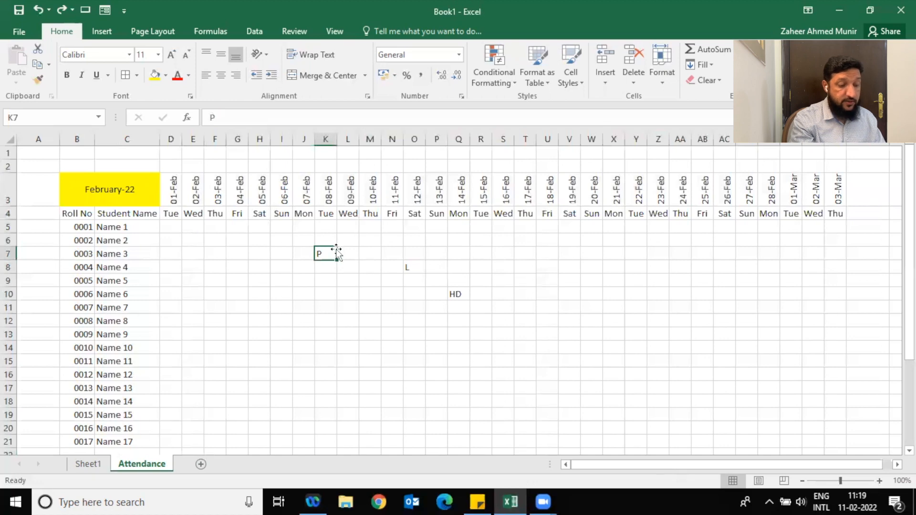